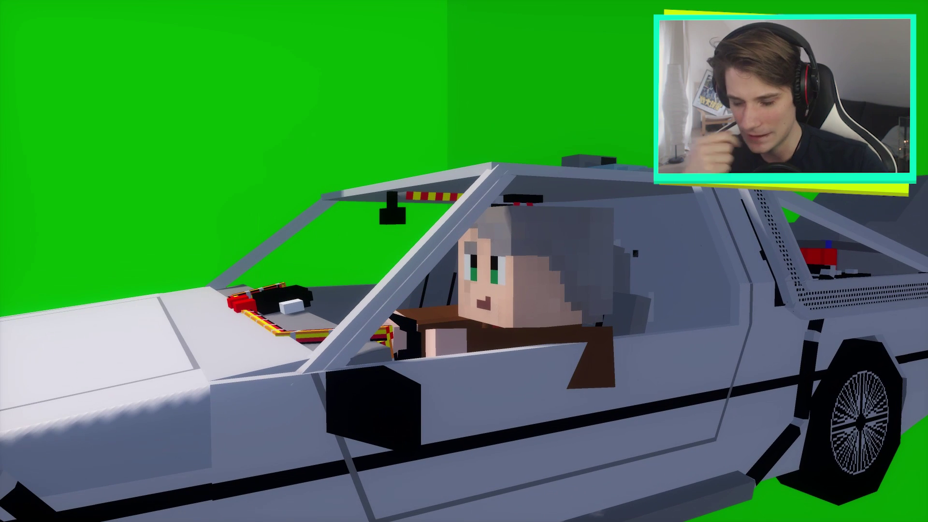
Run the /et command to start Elastic Time and stop it with /et off.
{"action": "key", "text": "t"}
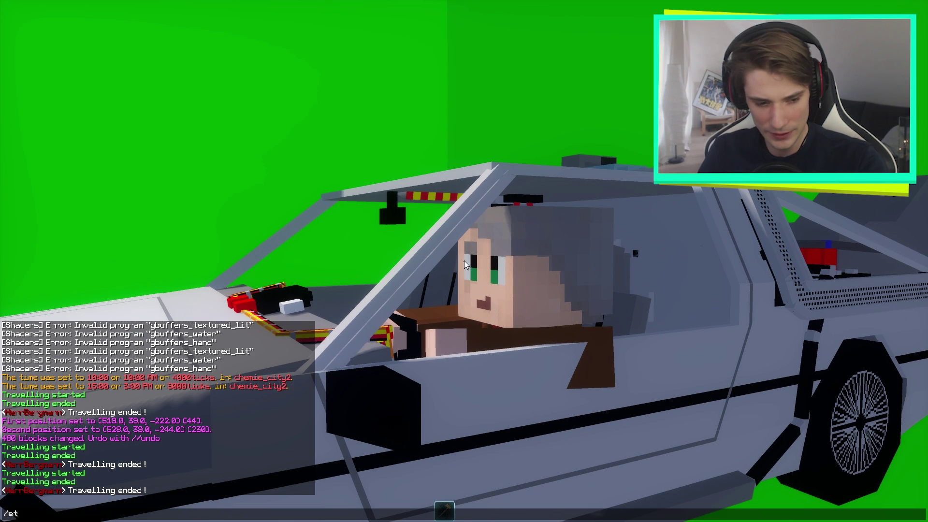
{"action": "key", "text": "Return"}
{"action": "key", "text": "slash"}
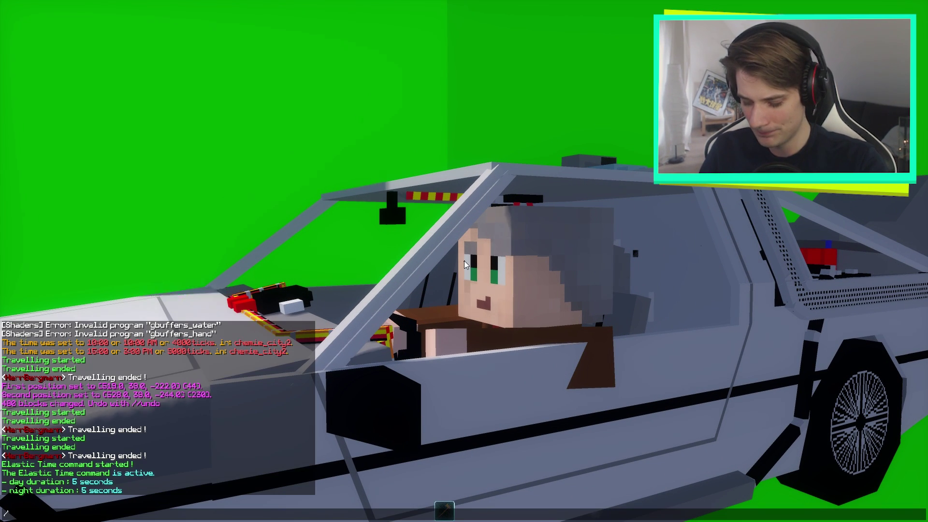
{"action": "type", "text": "et off"}
{"action": "key", "text": "Return"}
{"action": "key", "text": "F1"}
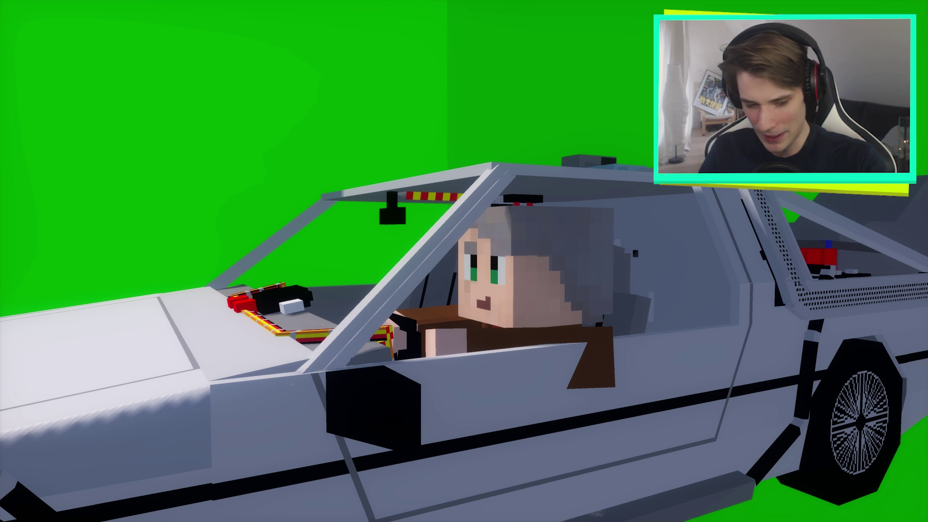
Set the doDaylightCycle game rule to true and rerun the recalled /et command.
{"action": "key", "text": "t"}
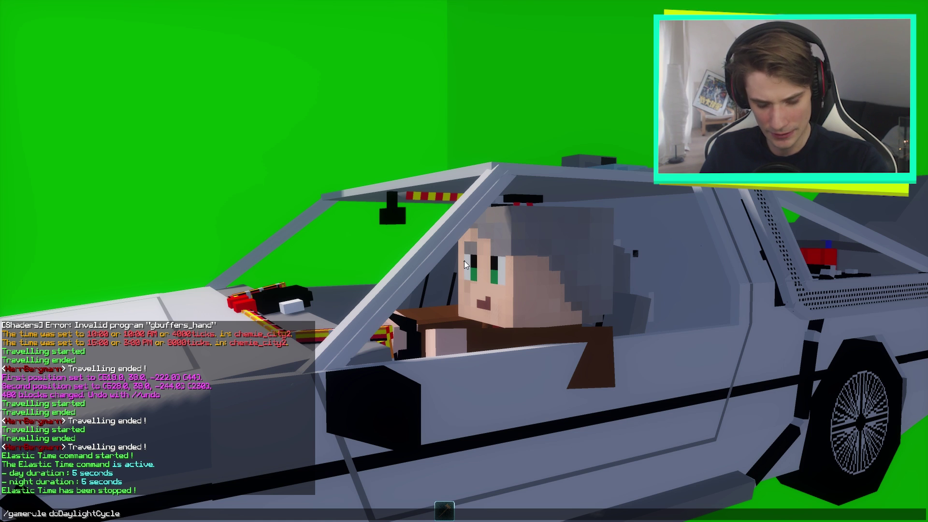
{"action": "type", "text": "rue"}
{"action": "key", "text": "Return"}
{"action": "key", "text": "t"}
{"action": "key", "text": "Up"}
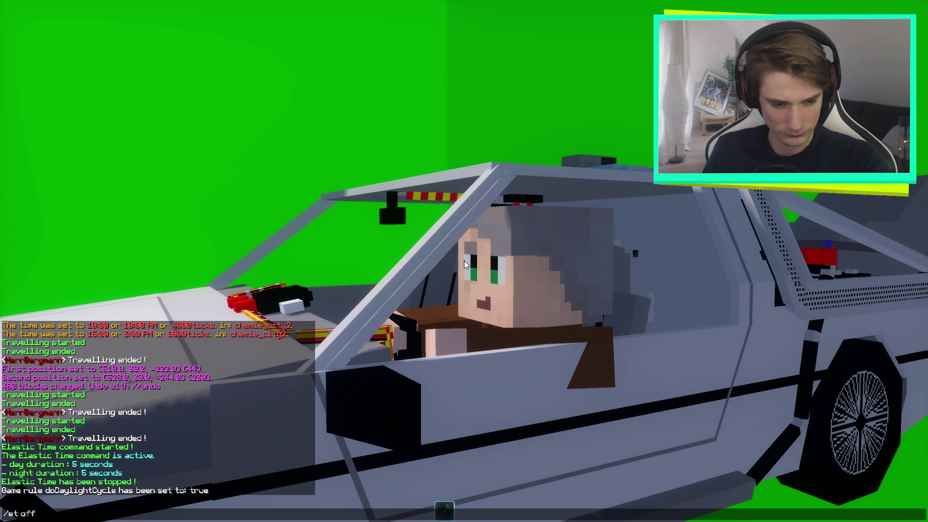
{"action": "key", "text": "Return"}
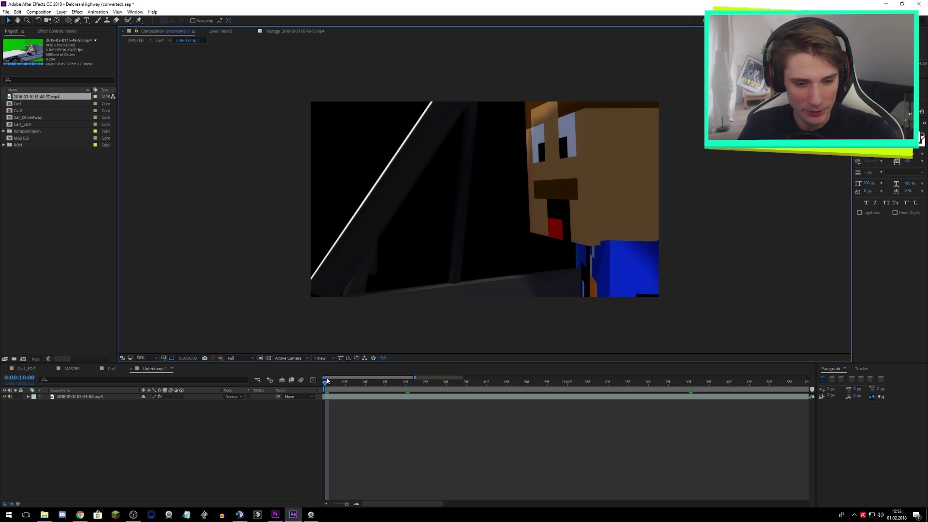
Switch to After Effects and examine the Keylight (1.2) effect on the car interior layer in Unterkomp 1, comparing it off and on.
{"action": "left_click_drag", "start_coordinate": [327, 381], "coordinate": [314, 397]}
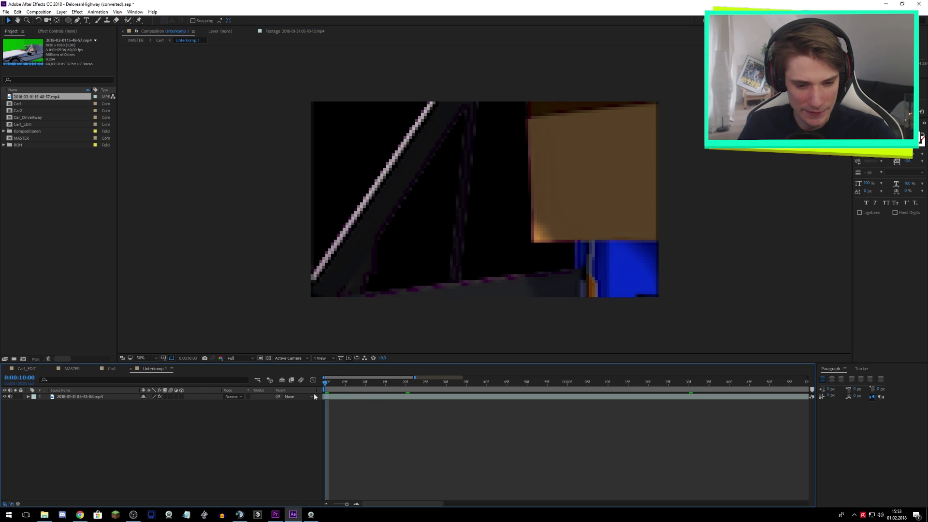
{"action": "left_click", "coordinate": [314, 397]}
{"action": "left_click", "coordinate": [58, 33]}
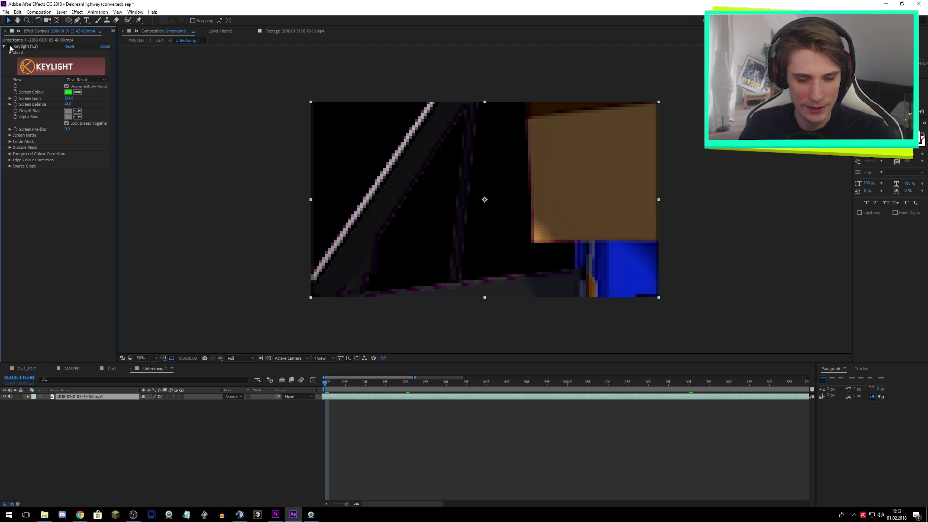
{"action": "left_click", "coordinate": [377, 414]}
{"action": "left_click", "coordinate": [345, 382]}
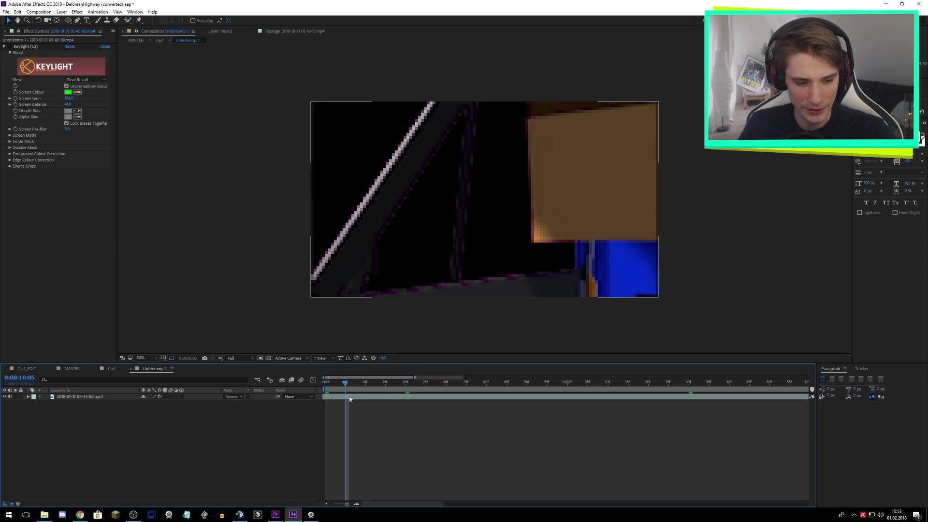
{"action": "left_click", "coordinate": [350, 397]}
{"action": "key", "text": "Home"}
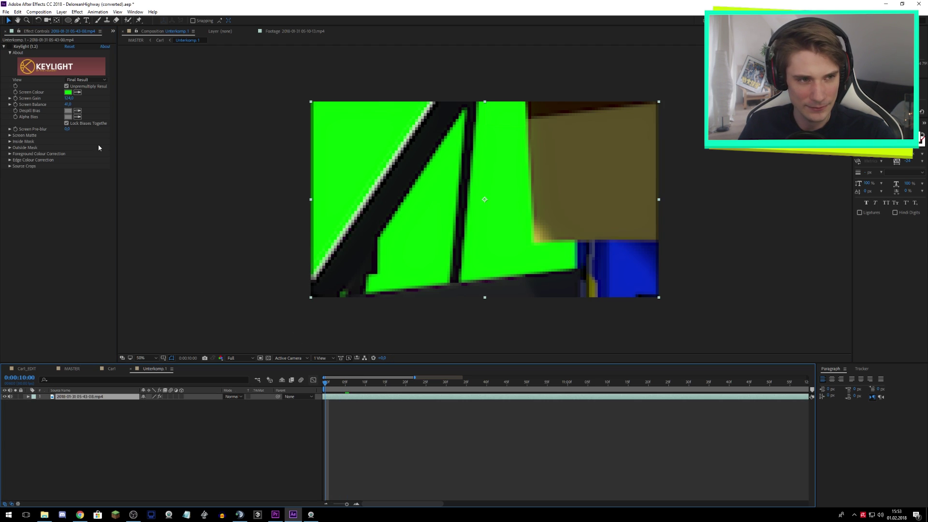
{"action": "left_click", "coordinate": [9, 46]}
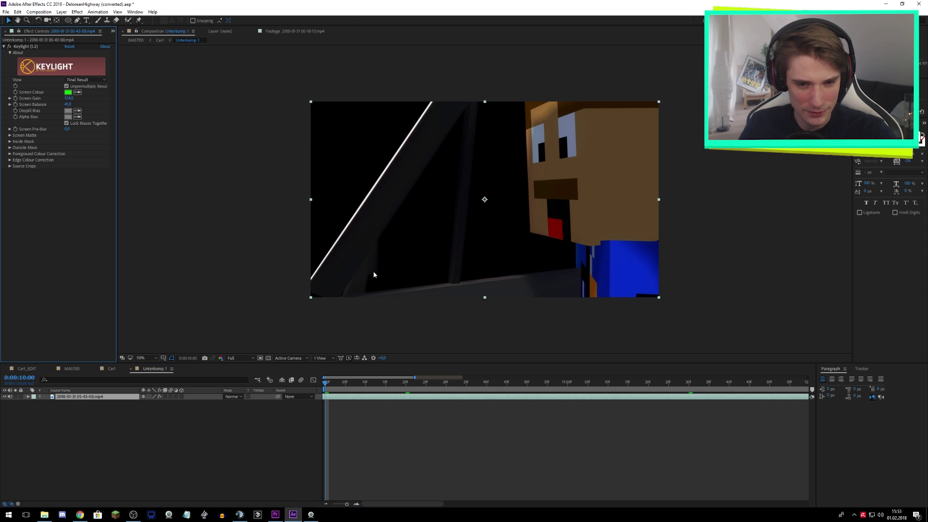
{"action": "left_click", "coordinate": [113, 31]}
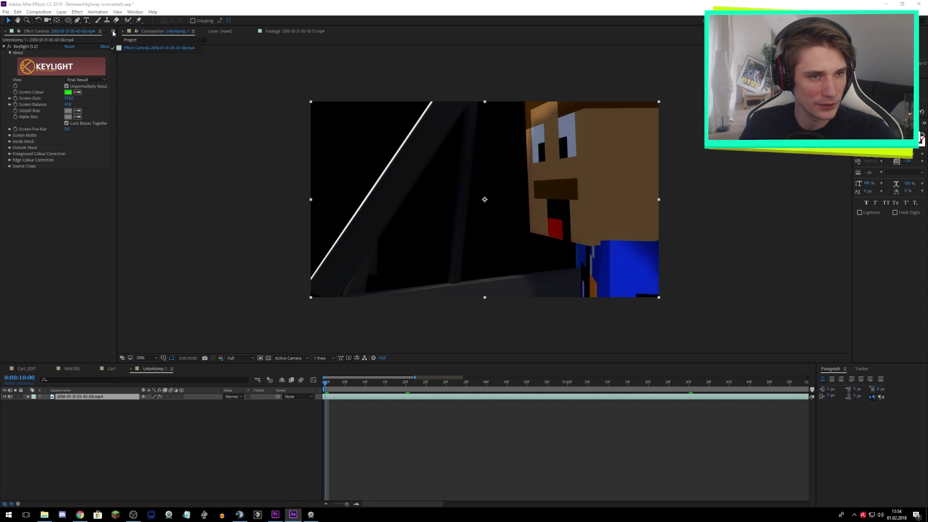
{"action": "left_click", "coordinate": [129, 40]}
{"action": "left_click", "coordinate": [45, 182]}
{"action": "double_click", "coordinate": [19, 97]}
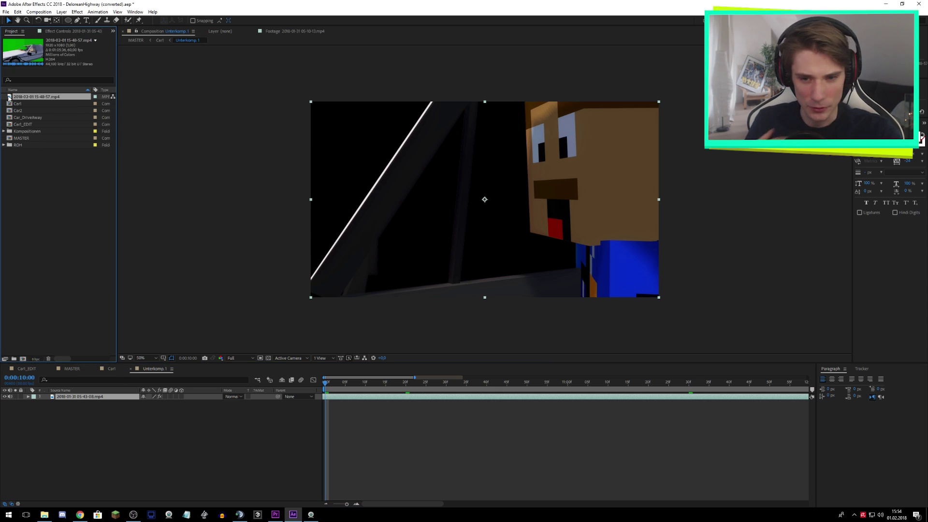
{"action": "left_click", "coordinate": [564, 342]}
{"action": "left_click_drag", "start_coordinate": [565, 344], "coordinate": [722, 344]}
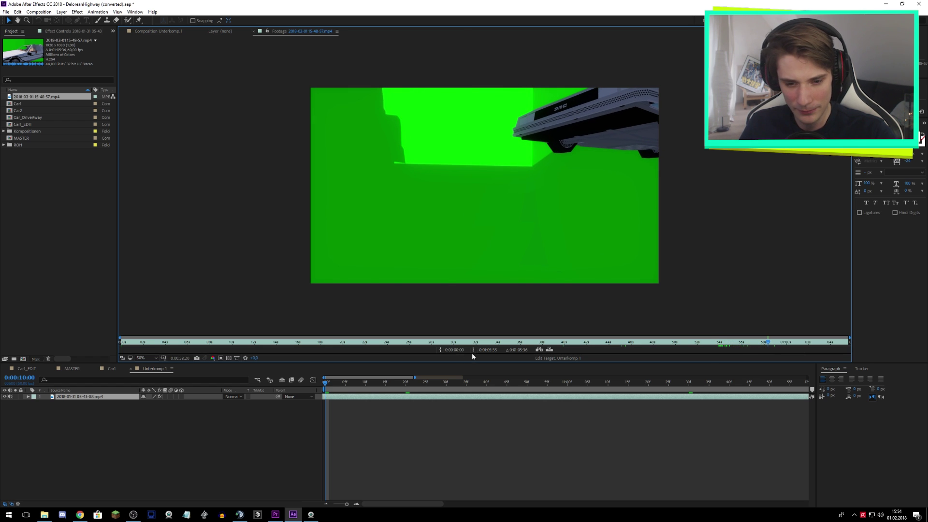
{"action": "left_click", "coordinate": [440, 349]}
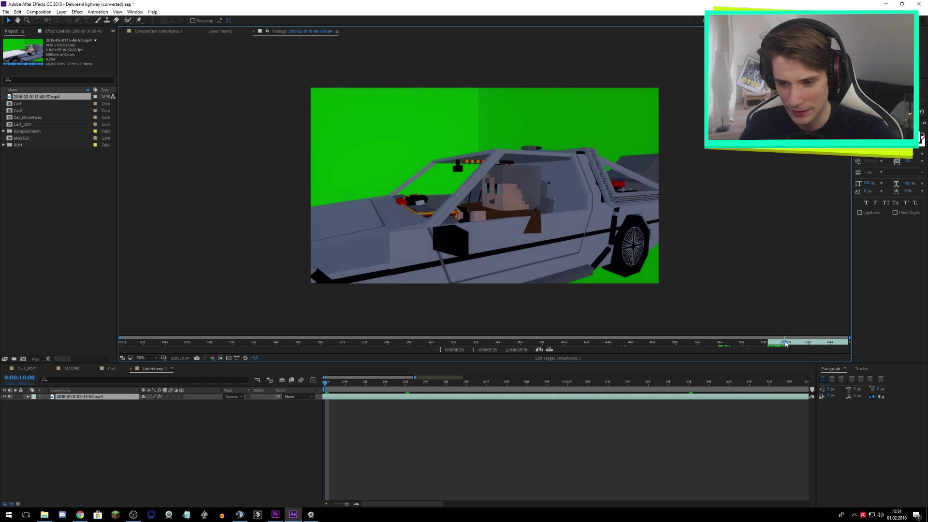
{"action": "left_click", "coordinate": [539, 350]}
Apply Keylight (1.2) to the inserted DeLorean clip and sample the bright green background as Screen Colour at 0:00:11:53.
{"action": "left_click_drag", "start_coordinate": [323, 387], "coordinate": [782, 385]}
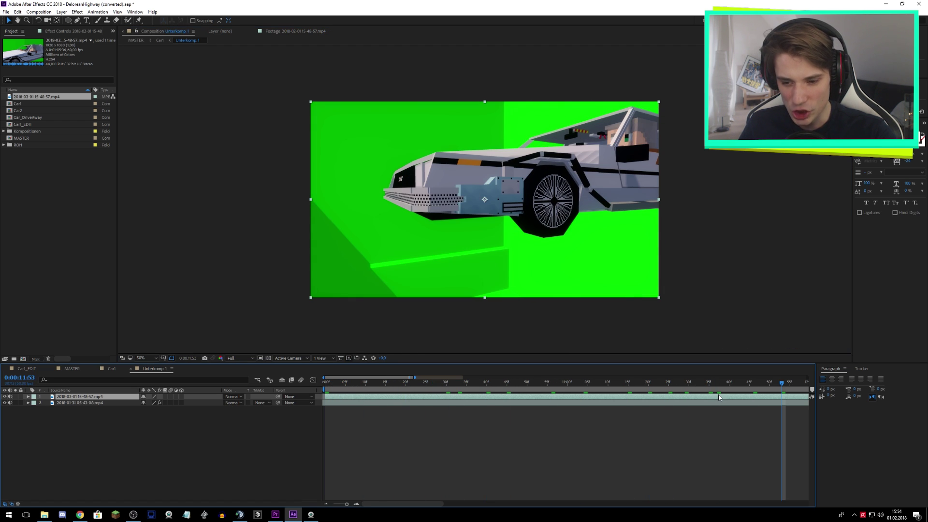
{"action": "left_click_drag", "start_coordinate": [346, 504], "coordinate": [341, 504]}
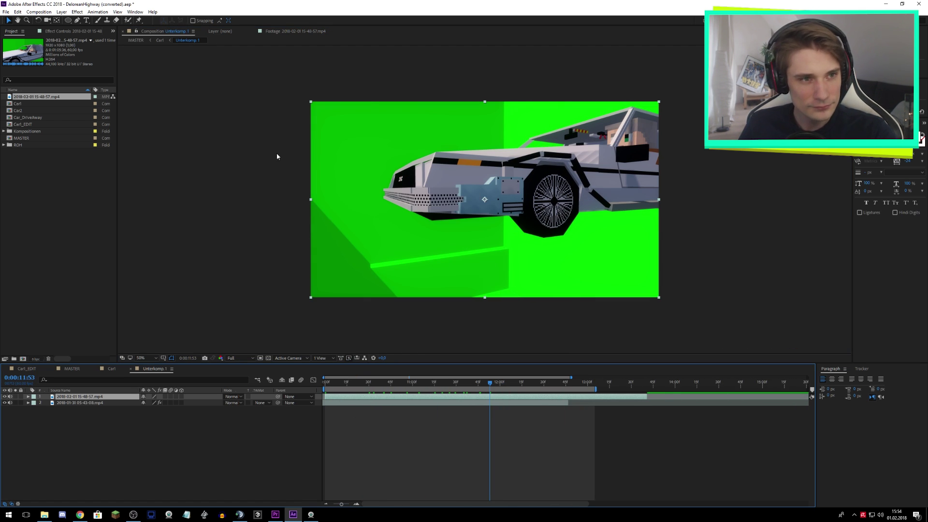
{"action": "left_click", "coordinate": [75, 12]}
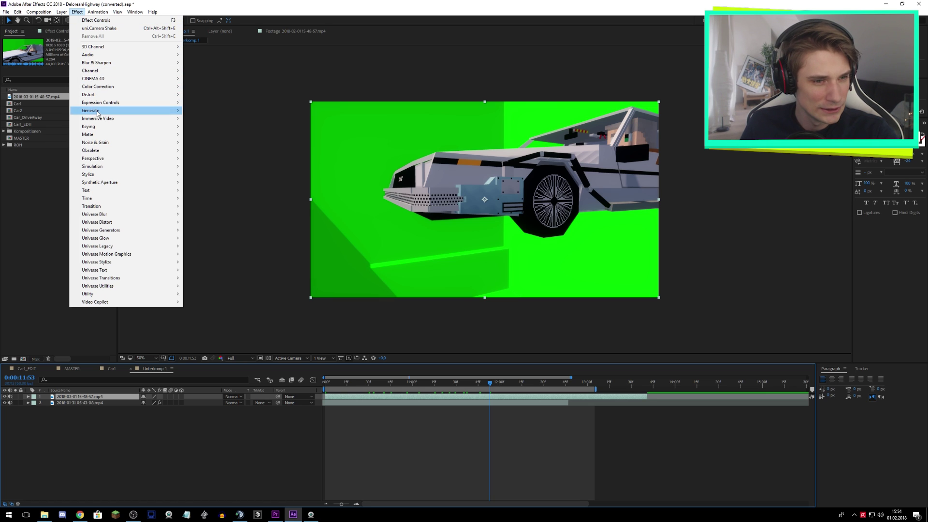
{"action": "mouse_move", "coordinate": [124, 129]}
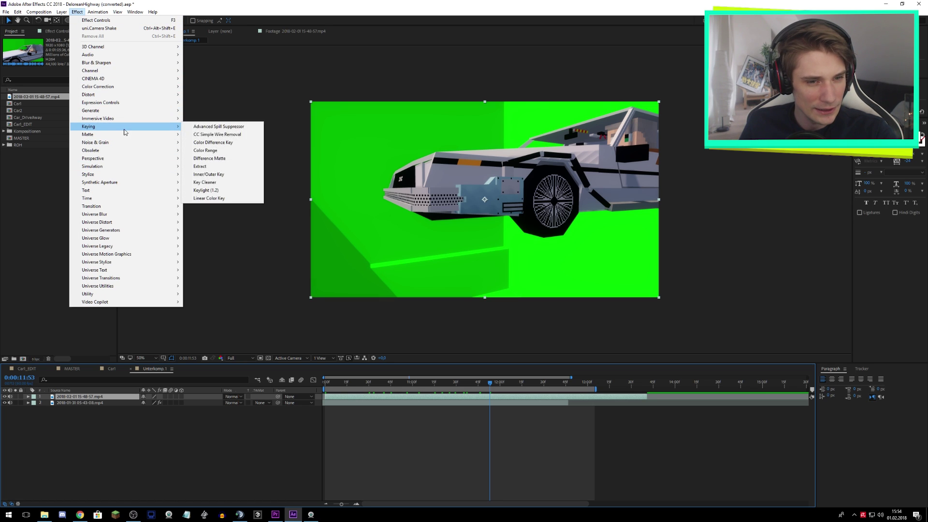
{"action": "left_click", "coordinate": [217, 190]}
{"action": "left_click", "coordinate": [77, 12]}
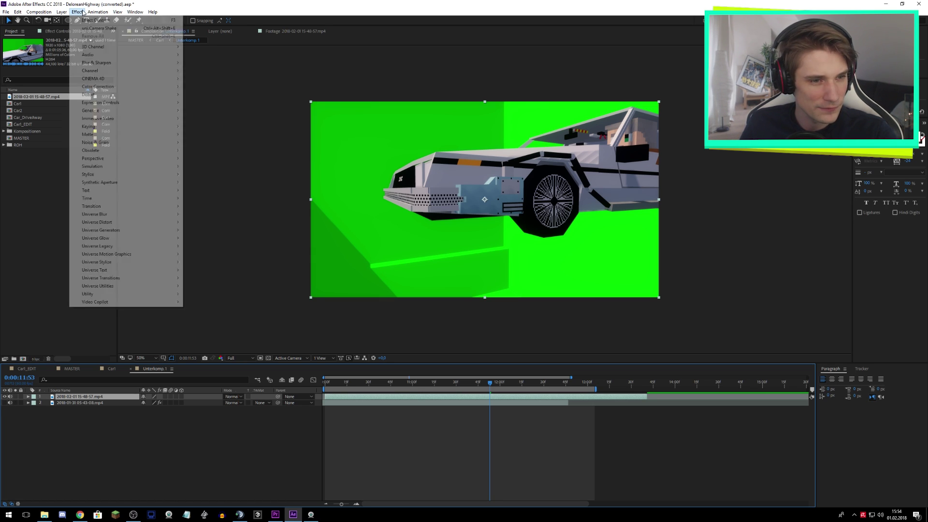
{"action": "mouse_move", "coordinate": [111, 126]}
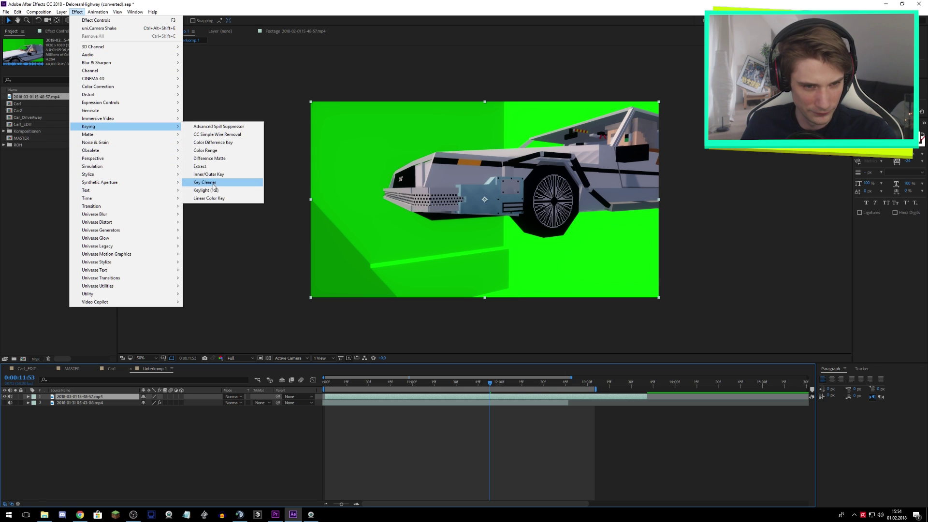
{"action": "left_click", "coordinate": [208, 185]}
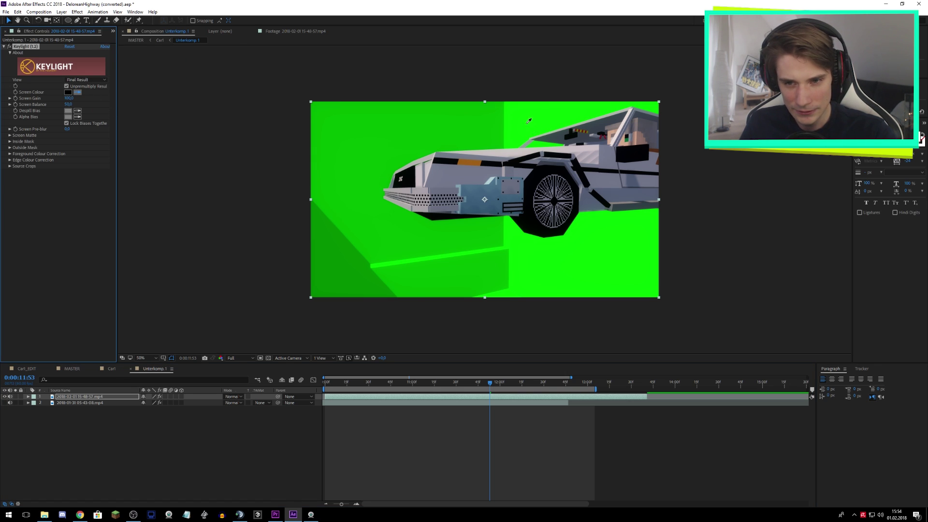
{"action": "left_click", "coordinate": [528, 122]}
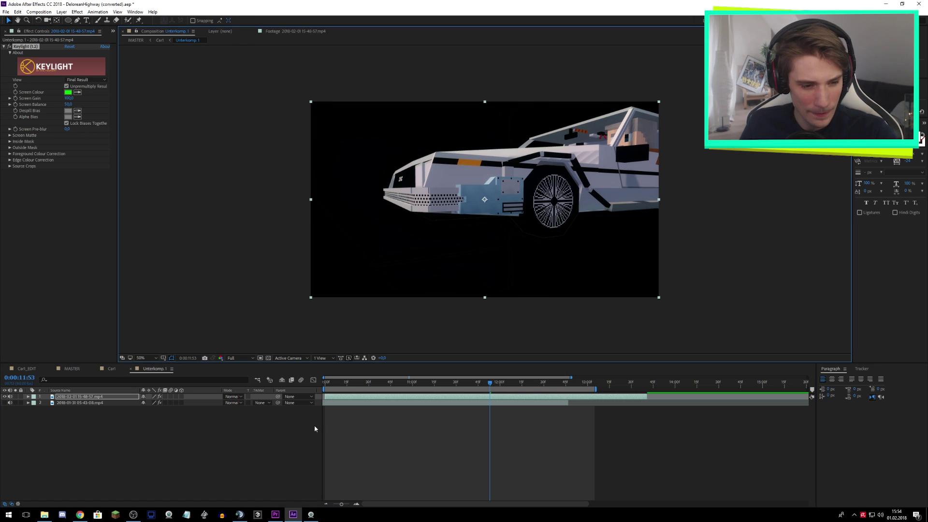
Copy the blurred street background clip from Car1 into Unterkomp 1 and place it beneath the other layers.
{"action": "left_click", "coordinate": [111, 369]}
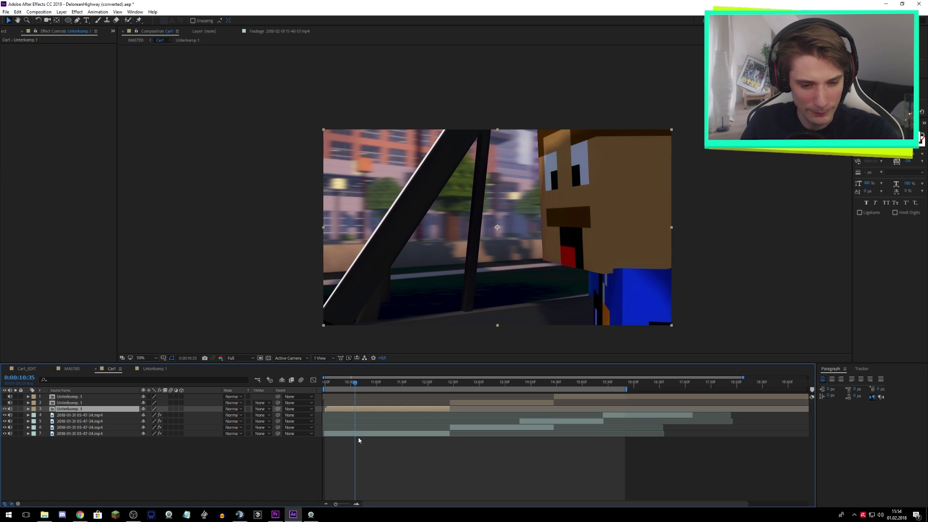
{"action": "left_click", "coordinate": [358, 435]}
{"action": "left_click", "coordinate": [153, 369]}
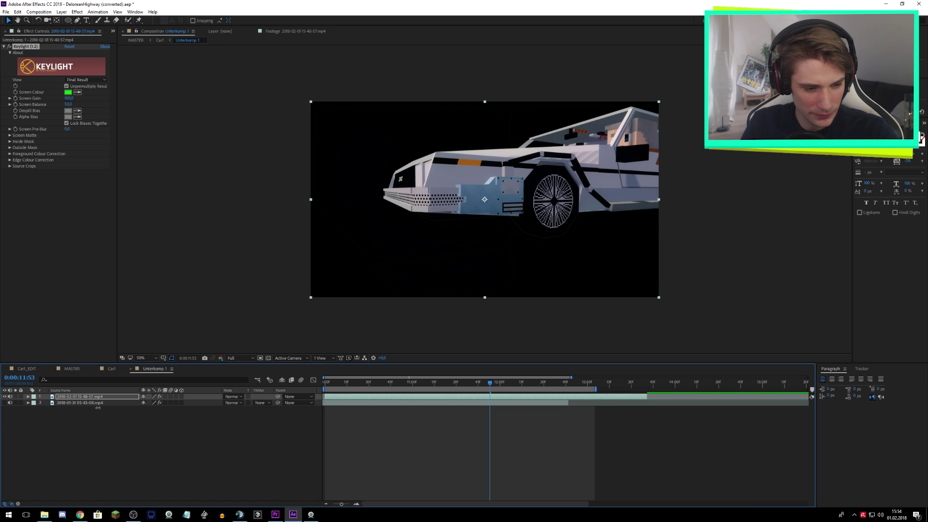
{"action": "left_click", "coordinate": [75, 403]}
{"action": "left_click_drag", "start_coordinate": [77, 405], "coordinate": [78, 413]}
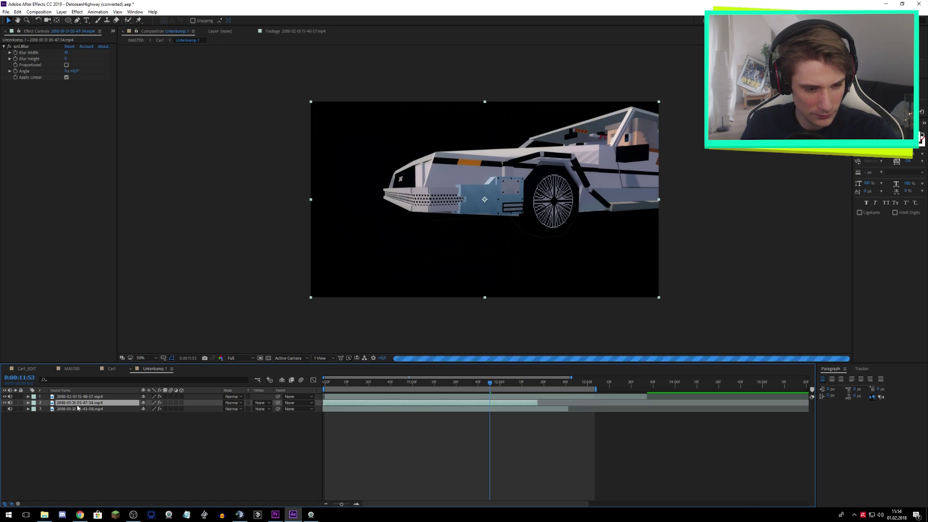
Extend the street background layer's end beyond the end of the DeLorean clip.
{"action": "left_click", "coordinate": [325, 385]}
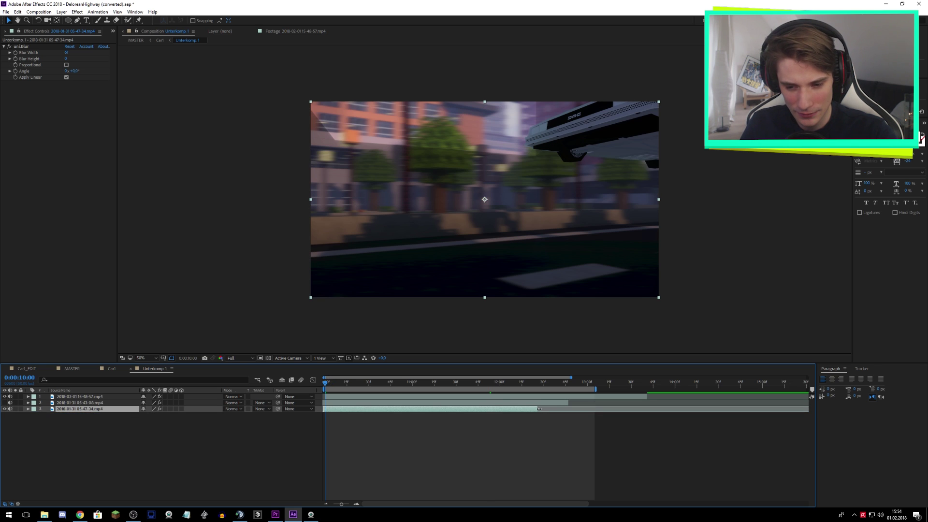
{"action": "scroll", "coordinate": [677, 415], "scroll_direction": "right", "scroll_amount": 1}
{"action": "left_click", "coordinate": [336, 385]}
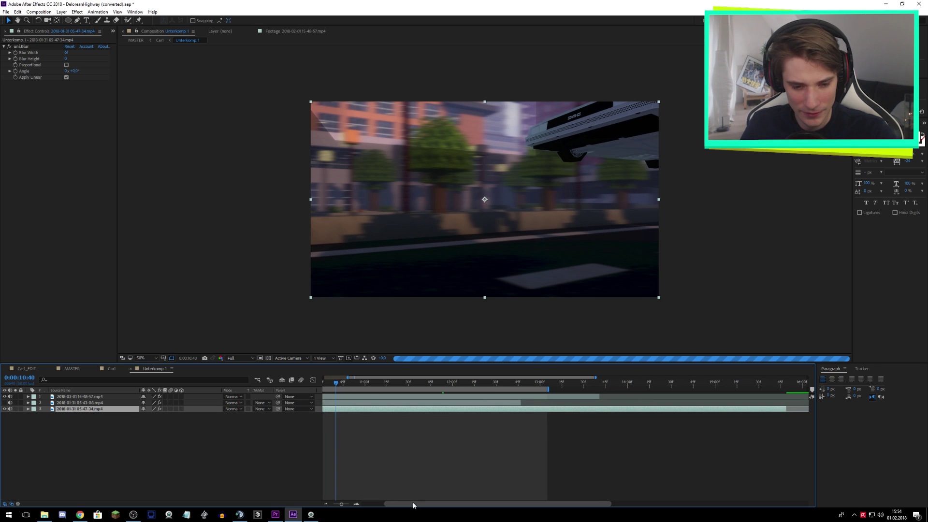
{"action": "scroll", "coordinate": [332, 417], "scroll_direction": "left", "scroll_amount": 1}
{"action": "left_click", "coordinate": [323, 384]}
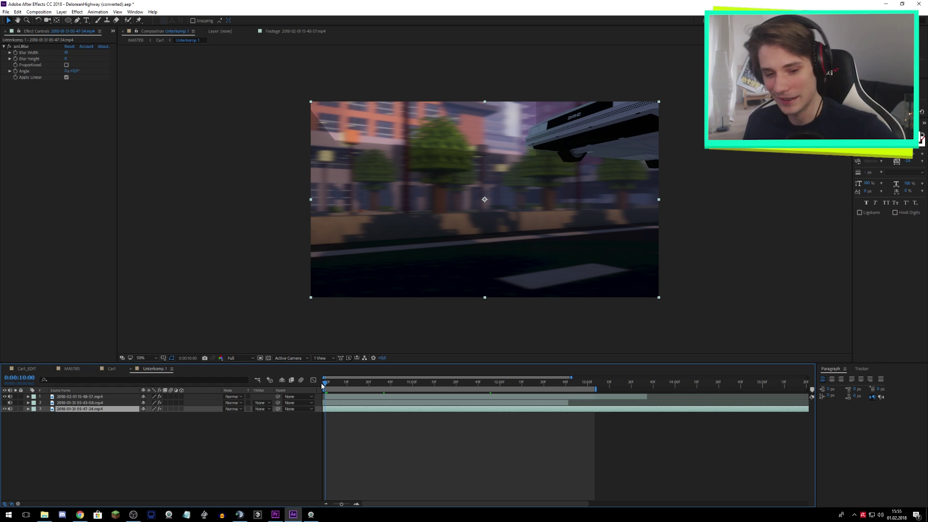
Expand Keylight's Screen Matte settings on the DeLorean layer at 0:00:10:32 and raise Screen Gain to about 144.
{"action": "left_click_drag", "start_coordinate": [327, 388], "coordinate": [372, 386]}
{"action": "left_click", "coordinate": [373, 396]}
{"action": "left_click", "coordinate": [10, 135]}
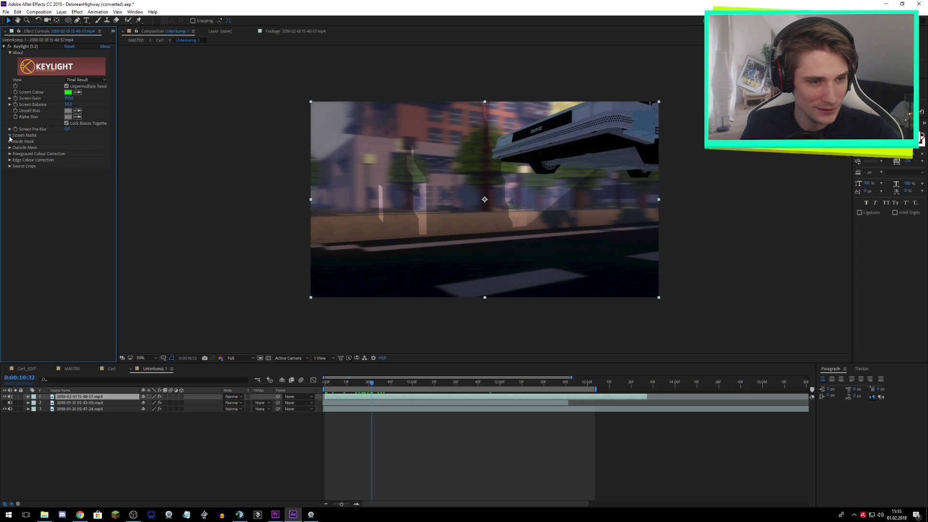
{"action": "left_click", "coordinate": [68, 147]}
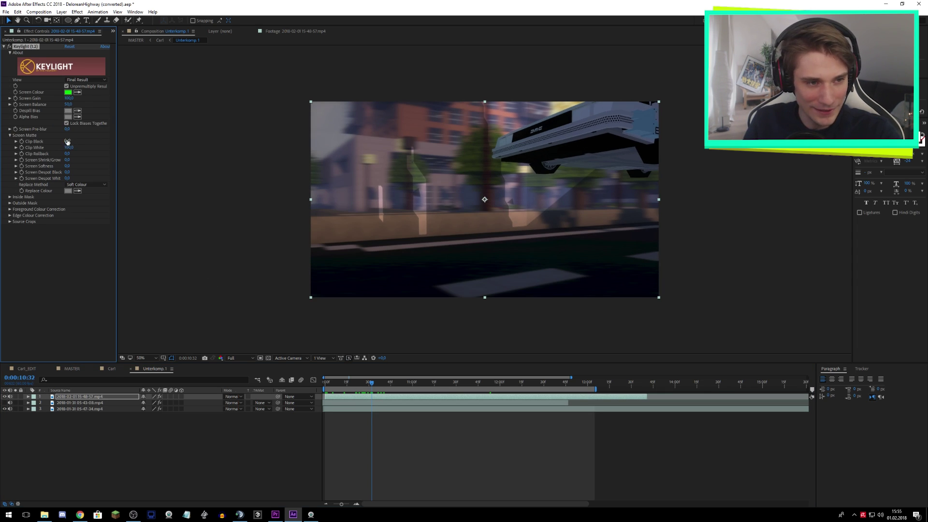
{"action": "mouse_move", "coordinate": [57, 147]}
{"action": "left_mouse_down"}
{"action": "mouse_move", "coordinate": [91, 150]}
{"action": "mouse_move", "coordinate": [66, 150]}
{"action": "left_mouse_up"}
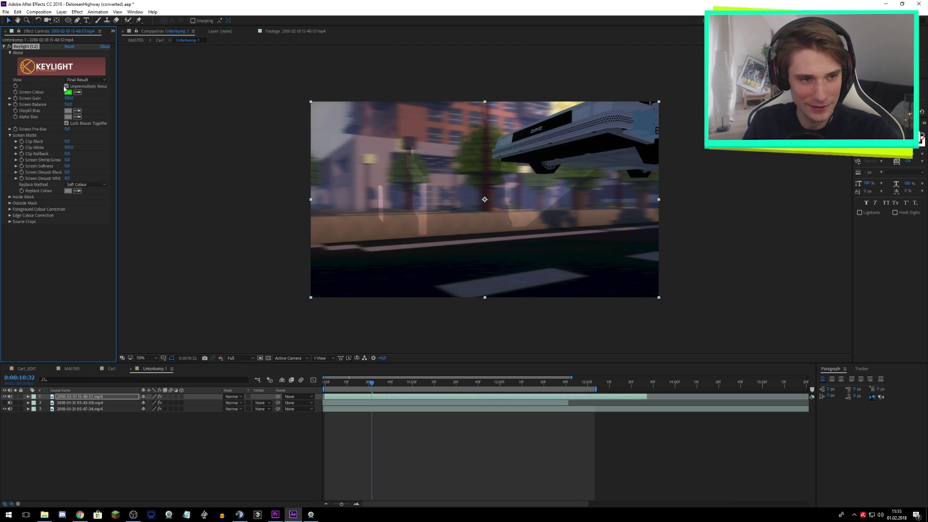
{"action": "left_click_drag", "start_coordinate": [69, 98], "coordinate": [86, 99]}
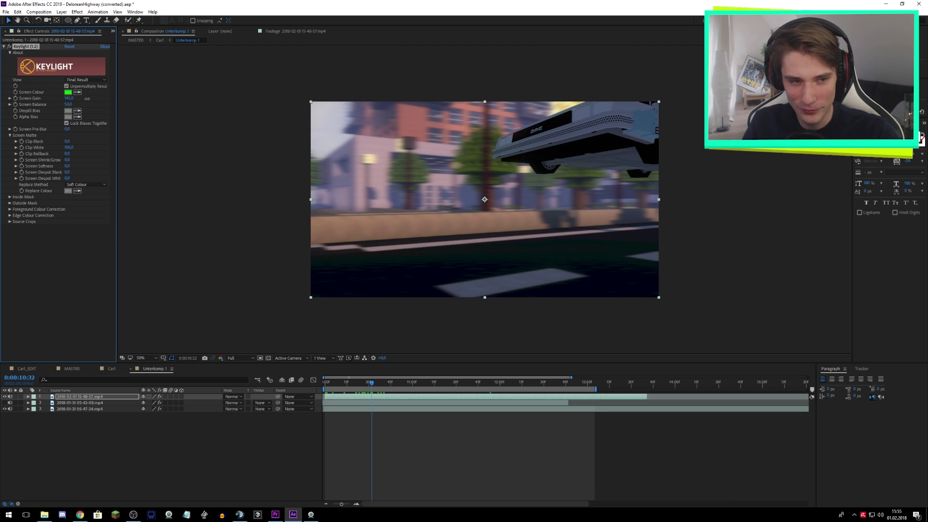
Preview the keyed DeLorean over the street background from 0:00:10:00.
{"action": "left_click_drag", "start_coordinate": [372, 382], "coordinate": [301, 386]}
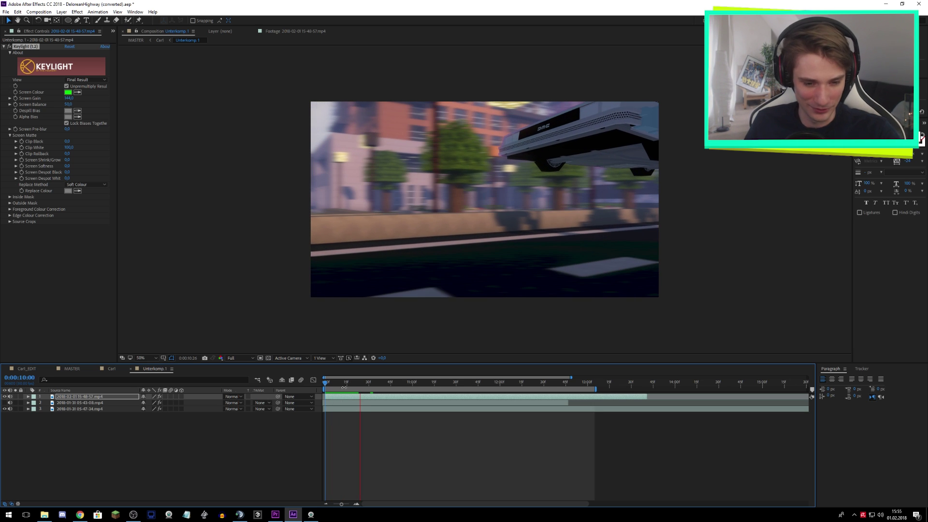
{"action": "key", "text": "space"}
{"action": "key", "text": "space"}
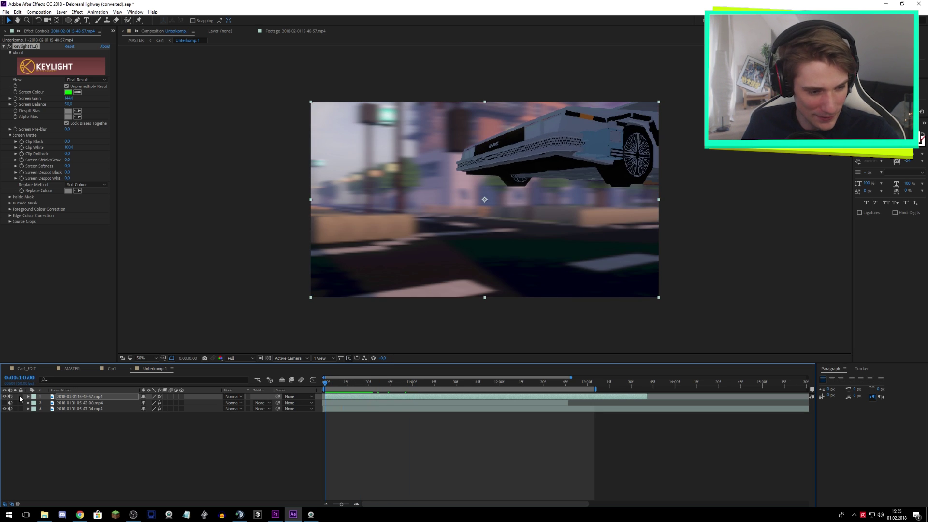
Mute the audio of all three layers in Unterkomp 1 and preview the composite from 0:00:10:00.
{"action": "left_click_drag", "start_coordinate": [10, 396], "coordinate": [10, 409]}
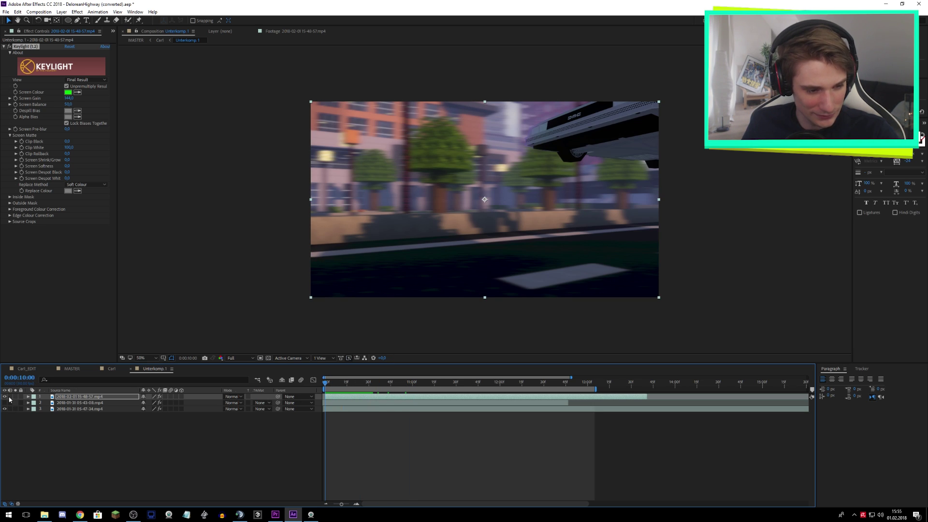
{"action": "key", "text": "space"}
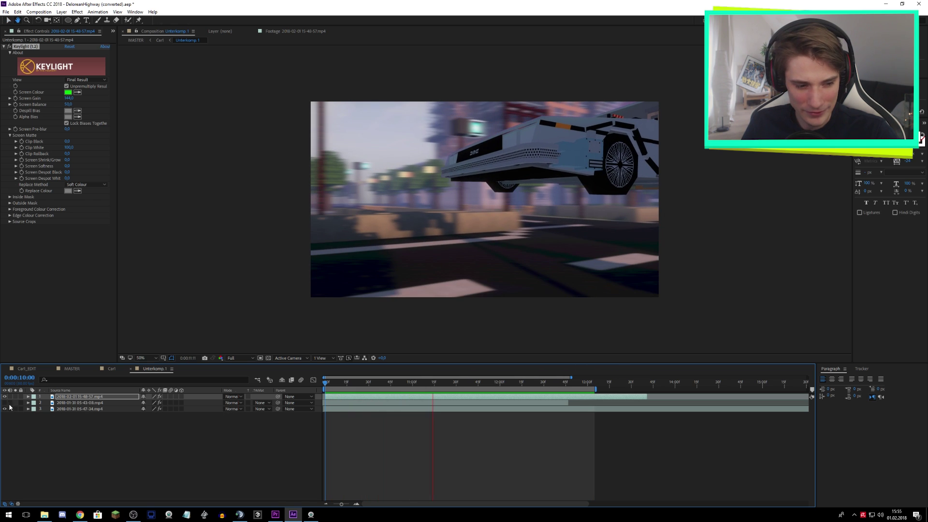
{"action": "key", "text": "space"}
Move the DeLorean layer beneath the car interior character layer and preview the combined shot.
{"action": "left_click_drag", "start_coordinate": [71, 396], "coordinate": [72, 409]}
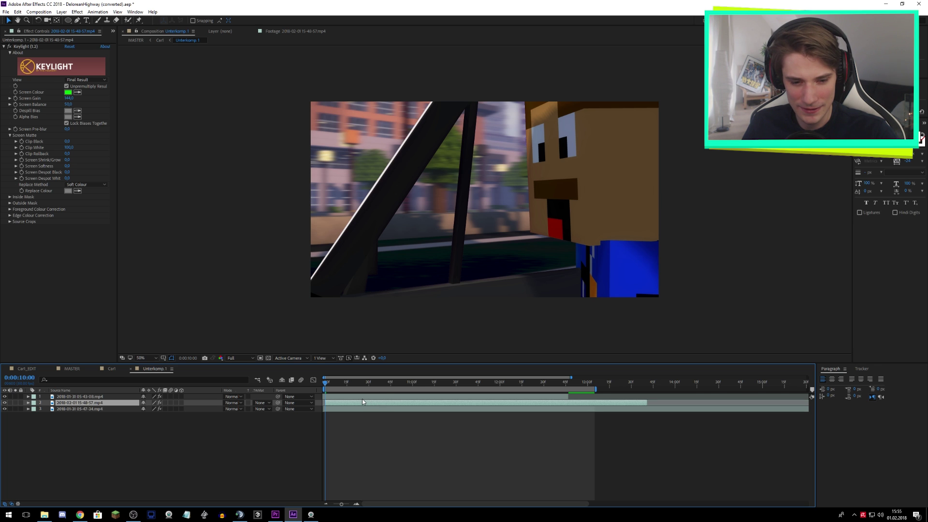
{"action": "key", "text": "space"}
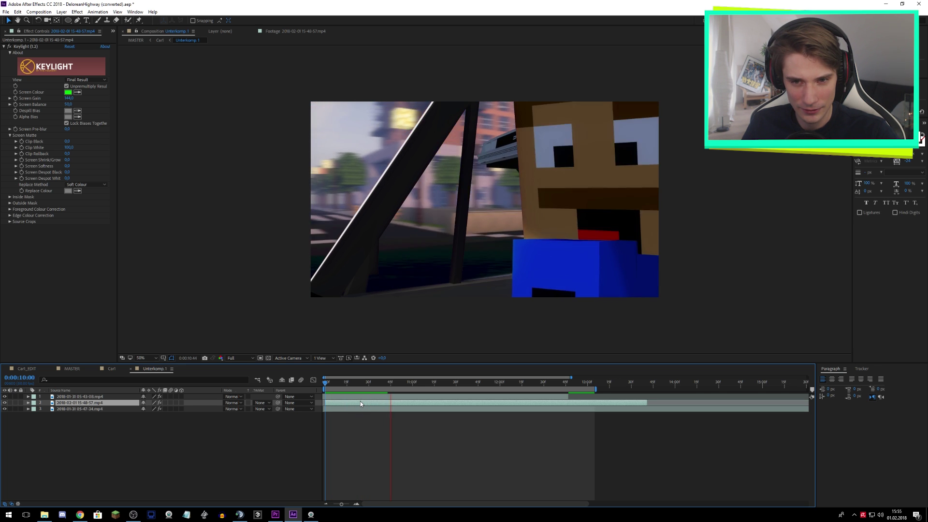
{"action": "left_click", "coordinate": [361, 397]}
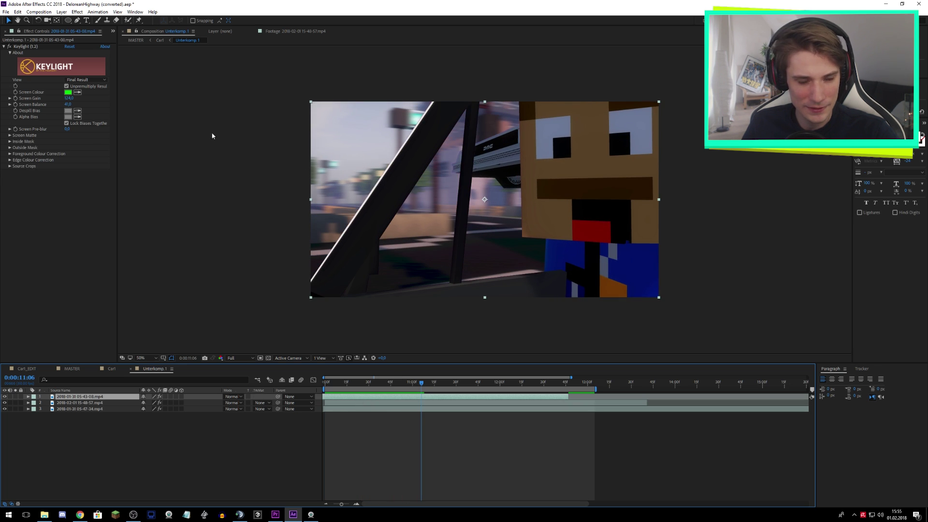
{"action": "key", "text": "space"}
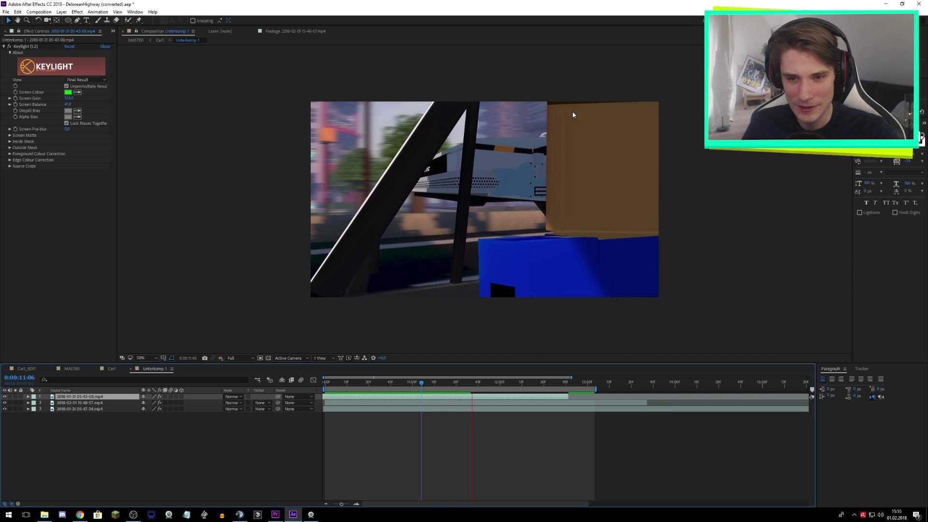
{"action": "key", "text": "space"}
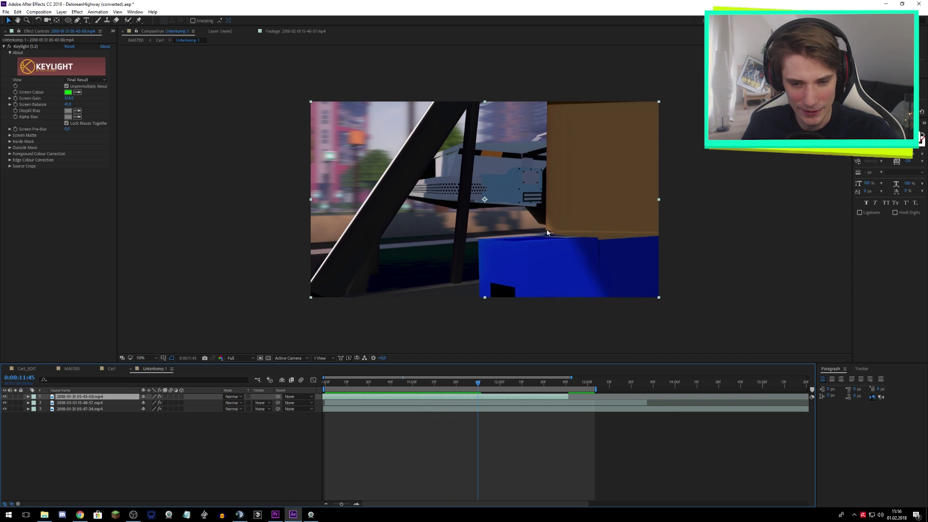
{"action": "key", "text": "space"}
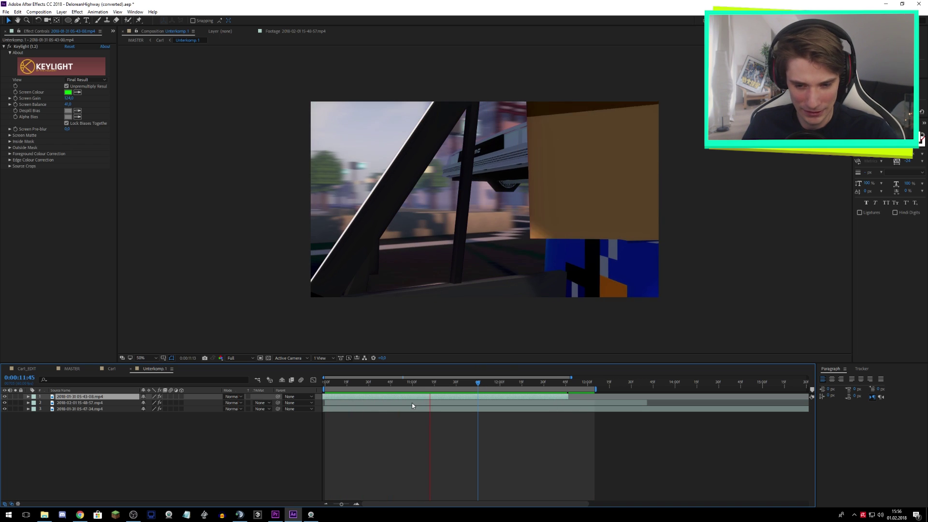
{"action": "key", "text": "space"}
Try shifting the DeLorean layer about one second later with its start extended back to 0:00:10:00, preview it and undo both changes.
{"action": "left_click_drag", "start_coordinate": [411, 403], "coordinate": [514, 402]}
{"action": "left_click_drag", "start_coordinate": [427, 402], "coordinate": [331, 402]}
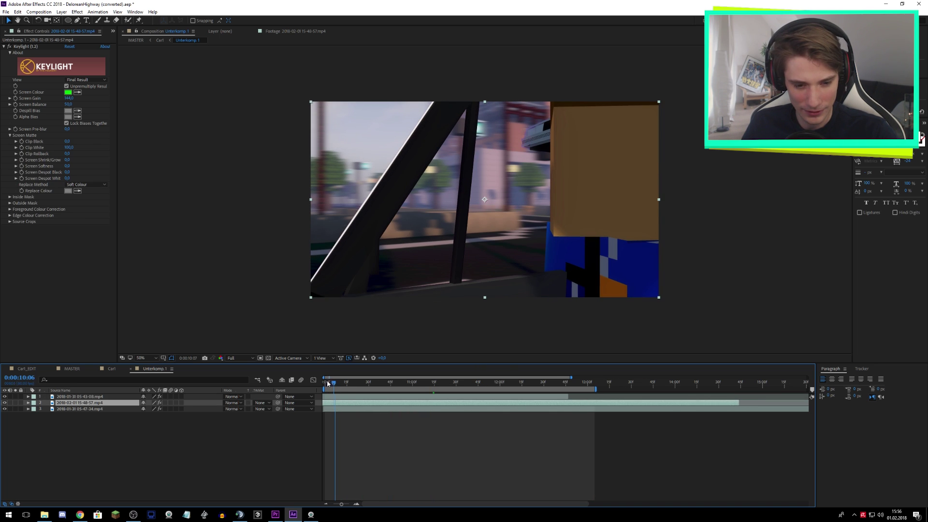
{"action": "key", "text": "space"}
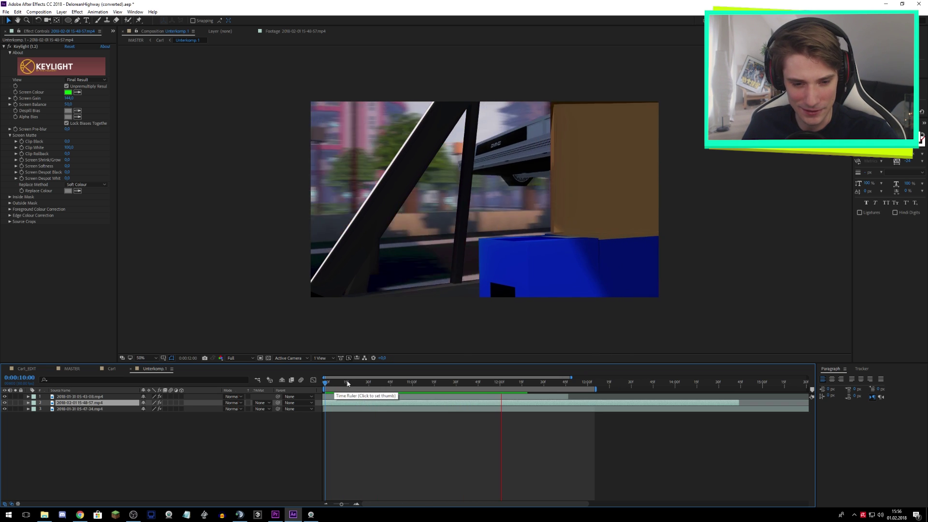
{"action": "key", "text": "ctrl+z"}
{"action": "key", "text": "ctrl+z"}
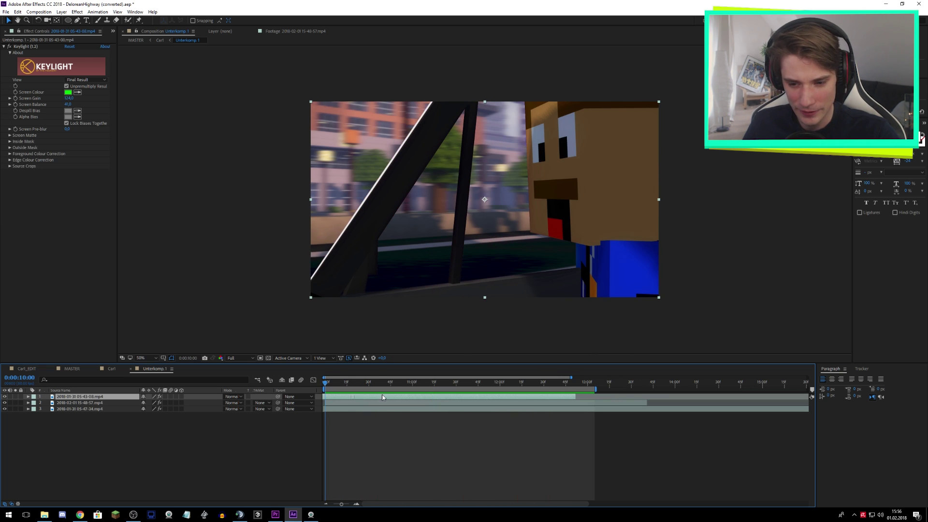
Shift the car interior character layer later in time, extend its start back to 0:00:10:00 and preview the timing.
{"action": "left_click_drag", "start_coordinate": [383, 397], "coordinate": [476, 396]}
{"action": "mouse_move", "coordinate": [341, 396]}
{"action": "left_mouse_down"}
{"action": "mouse_move", "coordinate": [309, 397]}
{"action": "mouse_move", "coordinate": [324, 398]}
{"action": "left_mouse_up"}
{"action": "key", "text": "space"}
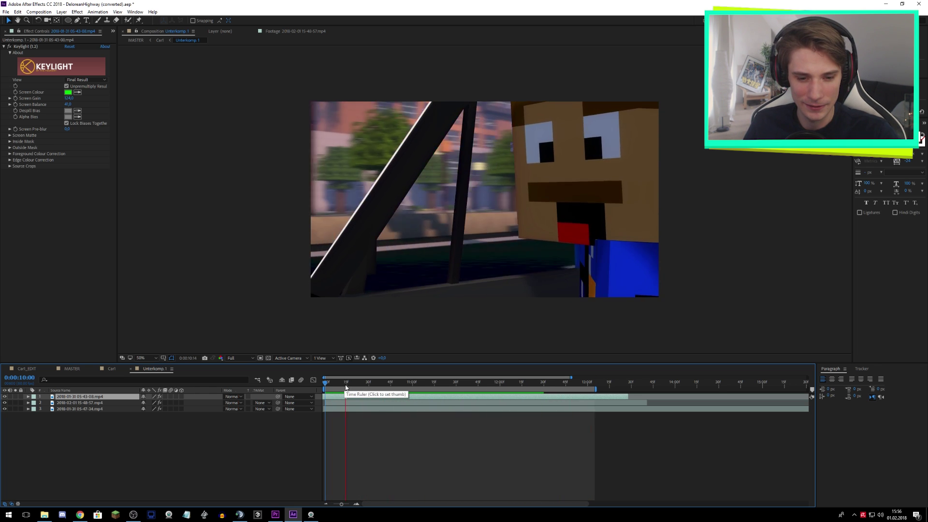
{"action": "key", "text": "space"}
Extend the work area's end to about 0:00:14:00, lengthen the top two layers to cover it and preview the shot.
{"action": "left_click_drag", "start_coordinate": [602, 391], "coordinate": [682, 391]}
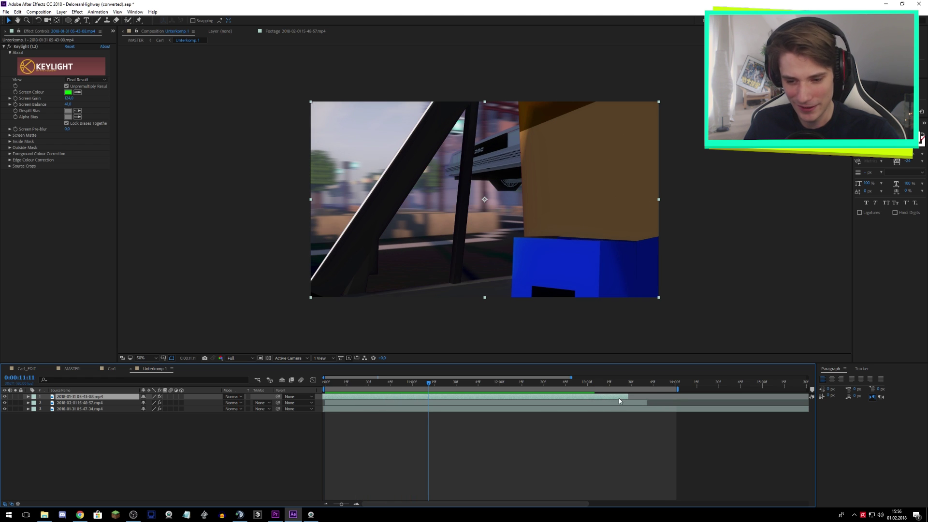
{"action": "left_click_drag", "start_coordinate": [627, 397], "coordinate": [682, 404]}
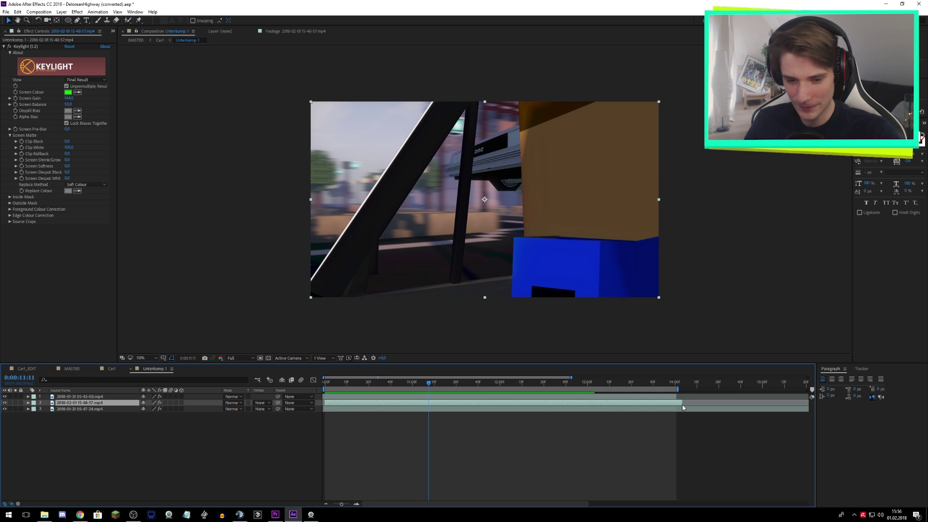
{"action": "key", "text": "space"}
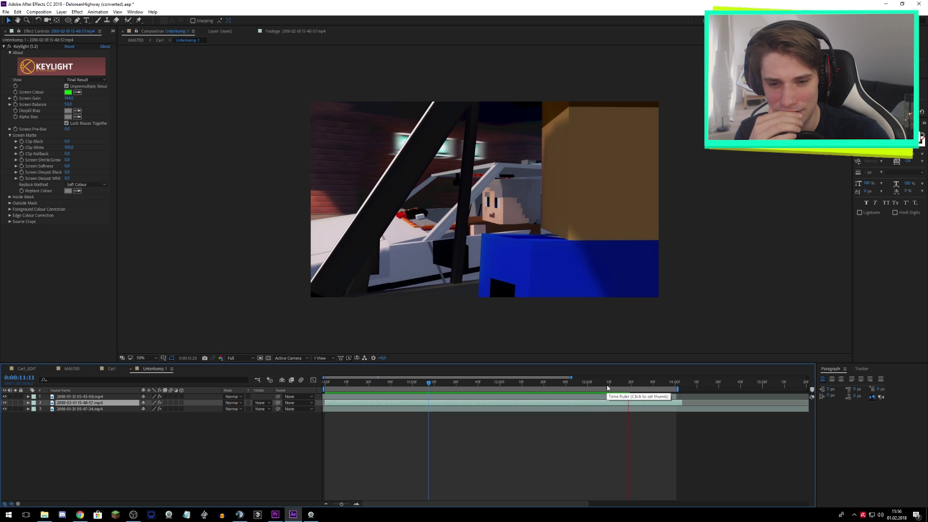
{"action": "left_click", "coordinate": [380, 292]}
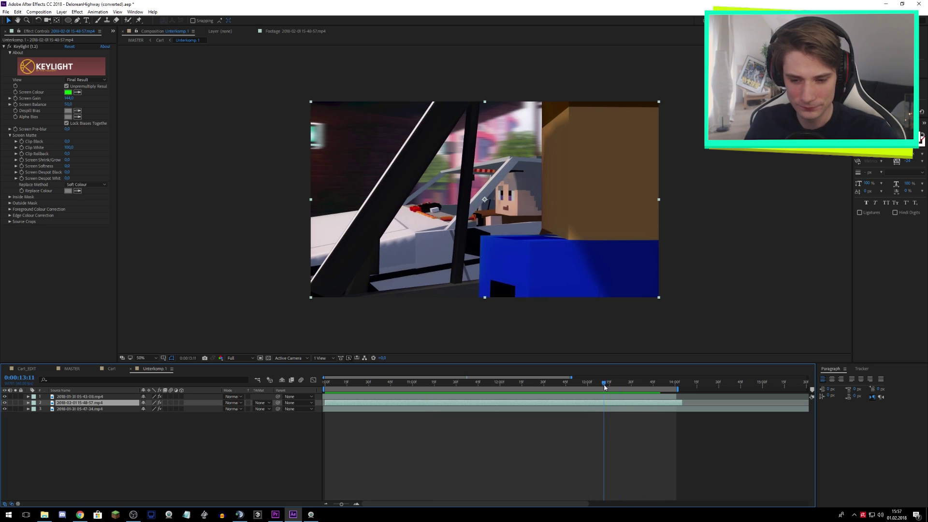
Expand the Transform properties of the DeLorean layer at 0:00:13:11.
{"action": "left_click", "coordinate": [60, 402]}
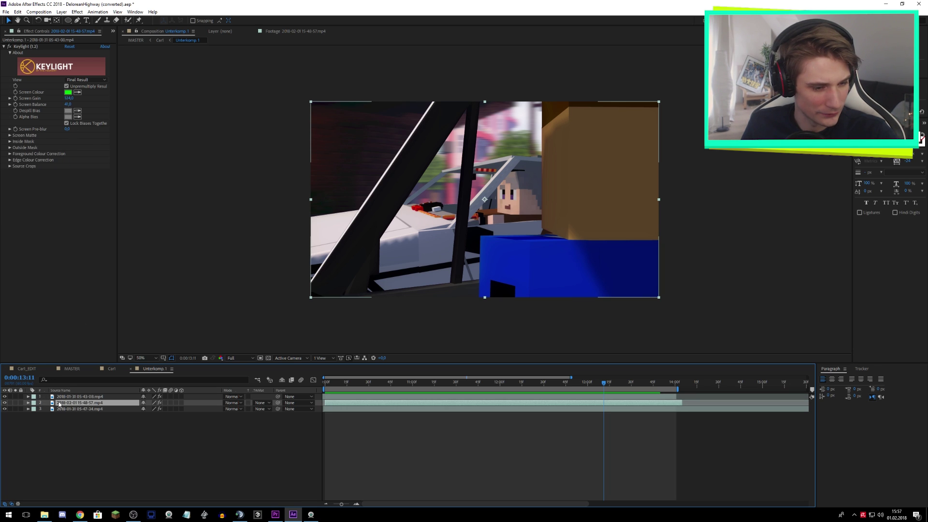
{"action": "left_click", "coordinate": [28, 402]}
{"action": "left_click", "coordinate": [35, 416]}
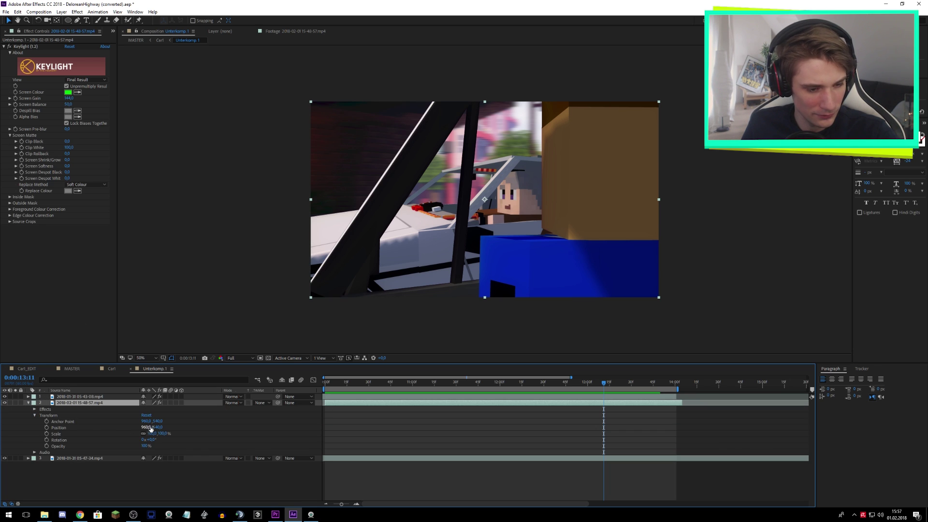
Try moving the DeLorean layer sideways by lowering its X Position, and undo the change.
{"action": "left_click_drag", "start_coordinate": [154, 427], "coordinate": [96, 440]}
{"action": "key", "text": "ctrl+z"}
{"action": "key", "text": "ctrl+z"}
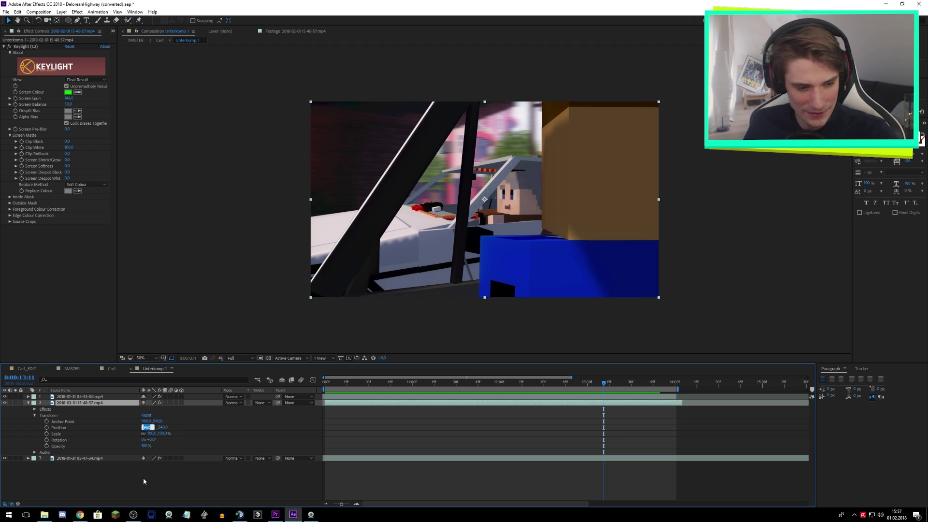
{"action": "left_click", "coordinate": [125, 440]}
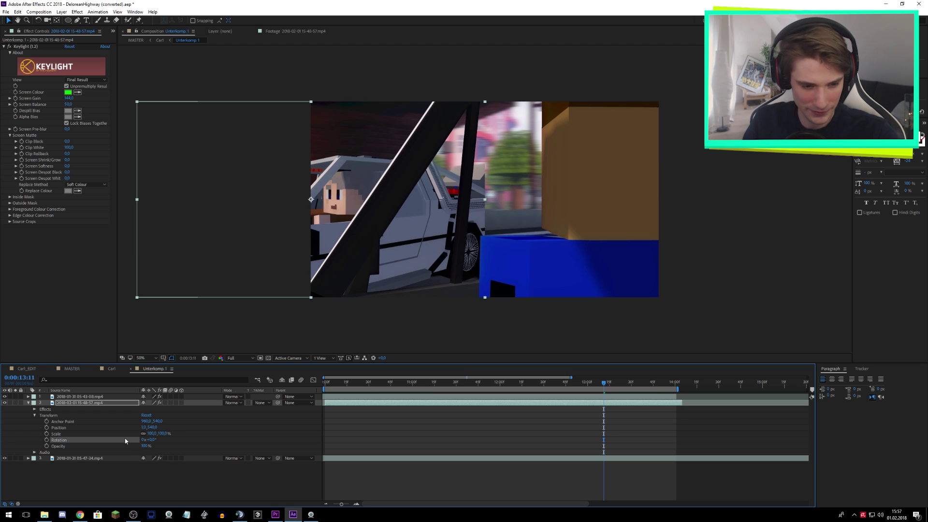
{"action": "key", "text": "ctrl+z"}
Scale the DeLorean layer to 110 % and move it up slightly to a Y Position of about 483.
{"action": "left_click", "coordinate": [151, 433]}
{"action": "type", "text": "110"}
{"action": "key", "text": "Return"}
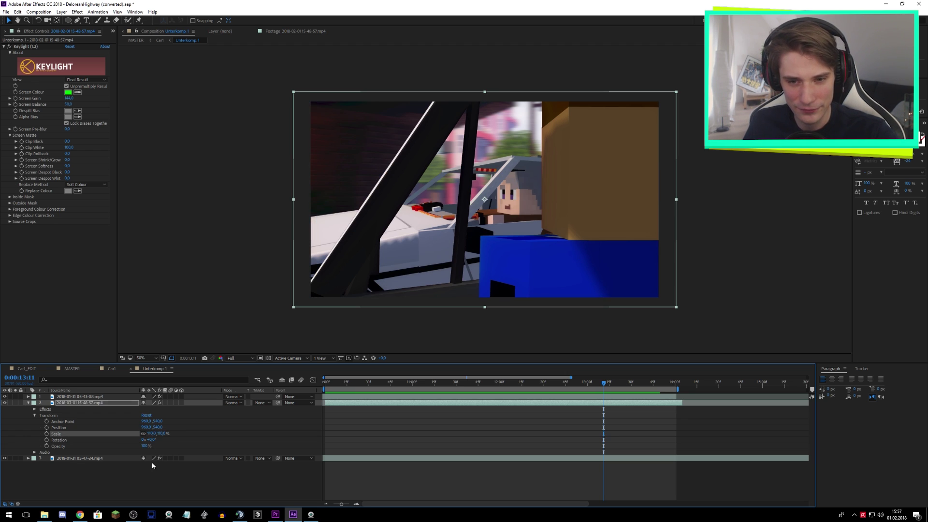
{"action": "left_click_drag", "start_coordinate": [157, 428], "coordinate": [135, 428]}
Preview the repositioned DeLorean from 0:00:10:00 and scrub through the shot to 0:00:13:15.
{"action": "left_click_drag", "start_coordinate": [582, 387], "coordinate": [324, 393]}
{"action": "key", "text": "space"}
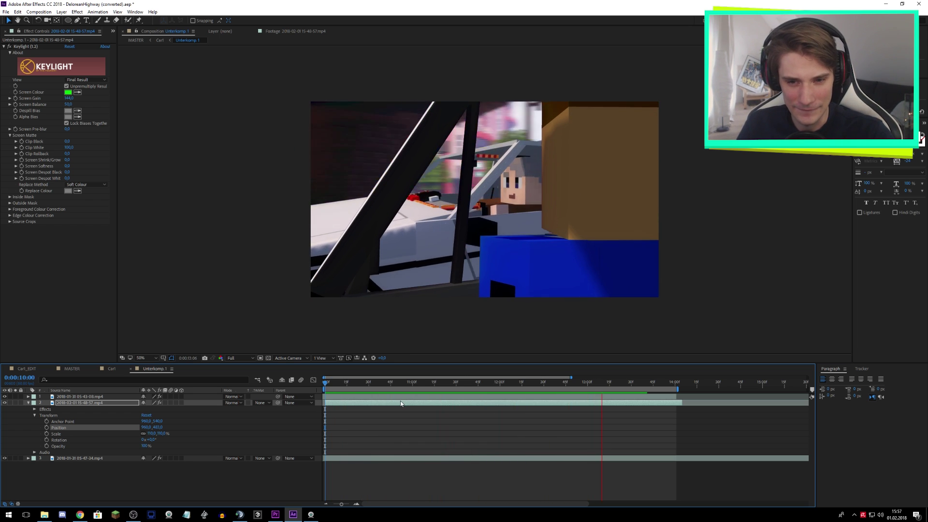
{"action": "mouse_move", "coordinate": [486, 385]}
{"action": "left_mouse_down"}
{"action": "mouse_move", "coordinate": [570, 384]}
{"action": "mouse_move", "coordinate": [428, 384]}
{"action": "mouse_move", "coordinate": [486, 385]}
{"action": "left_mouse_up"}
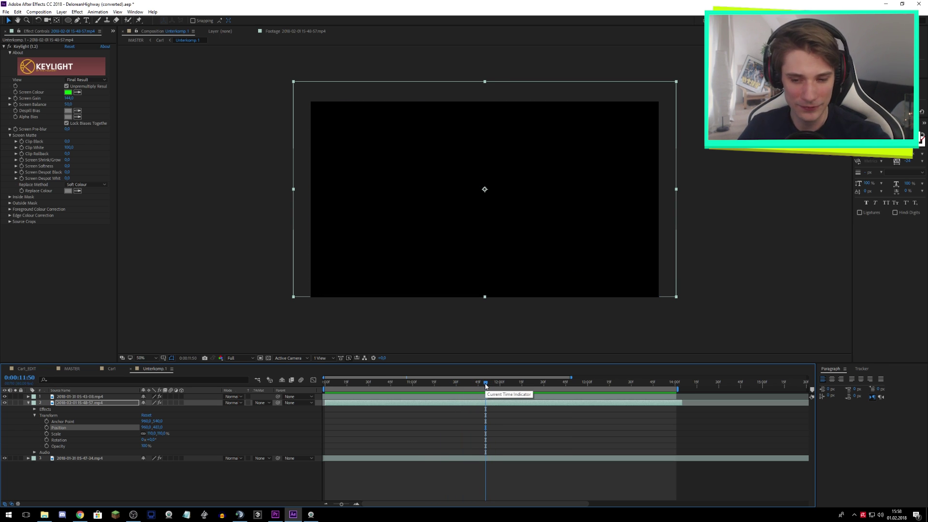
{"action": "left_click_drag", "start_coordinate": [486, 385], "coordinate": [573, 386]}
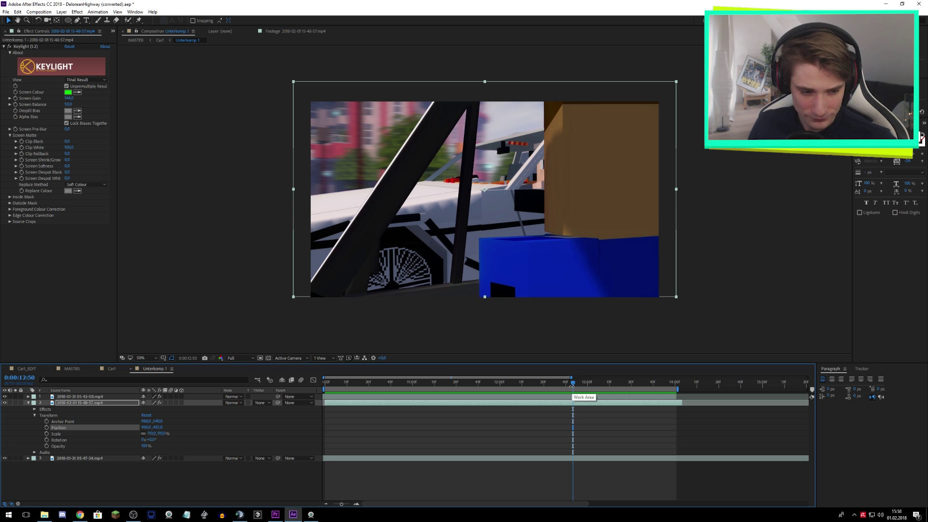
{"action": "left_click_drag", "start_coordinate": [573, 386], "coordinate": [609, 385]}
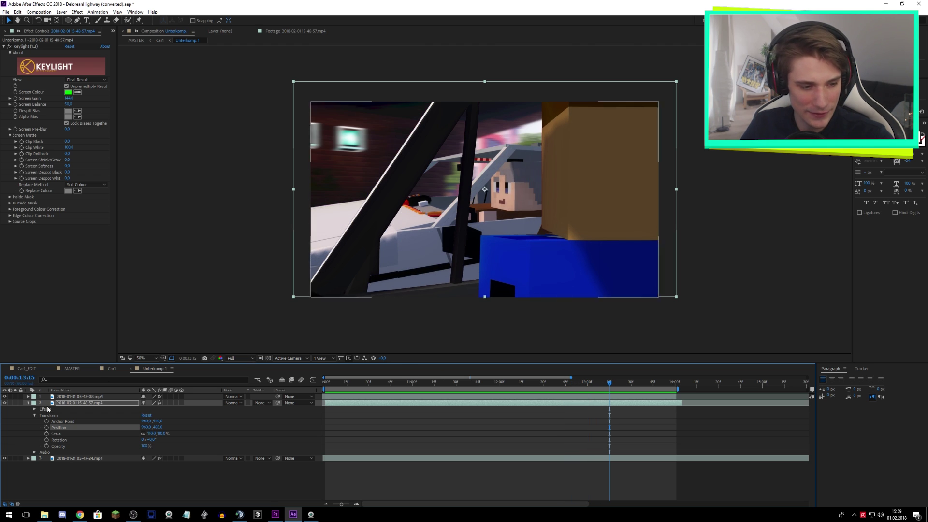
Hide the car interior character layer and preview the DeLorean alone over the street around 0:00:13:00.
{"action": "left_click", "coordinate": [5, 403]}
{"action": "left_click", "coordinate": [4, 403]}
{"action": "left_click", "coordinate": [4, 396]}
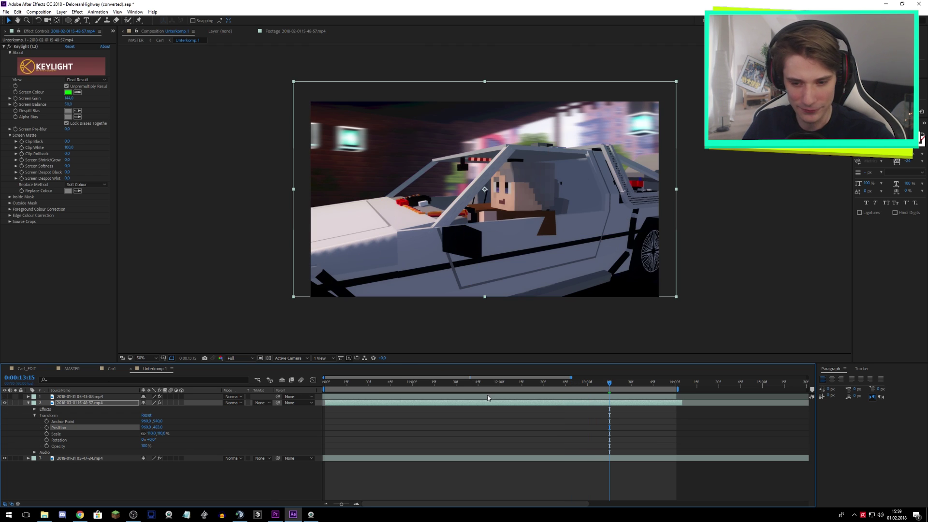
{"action": "left_click", "coordinate": [607, 385]}
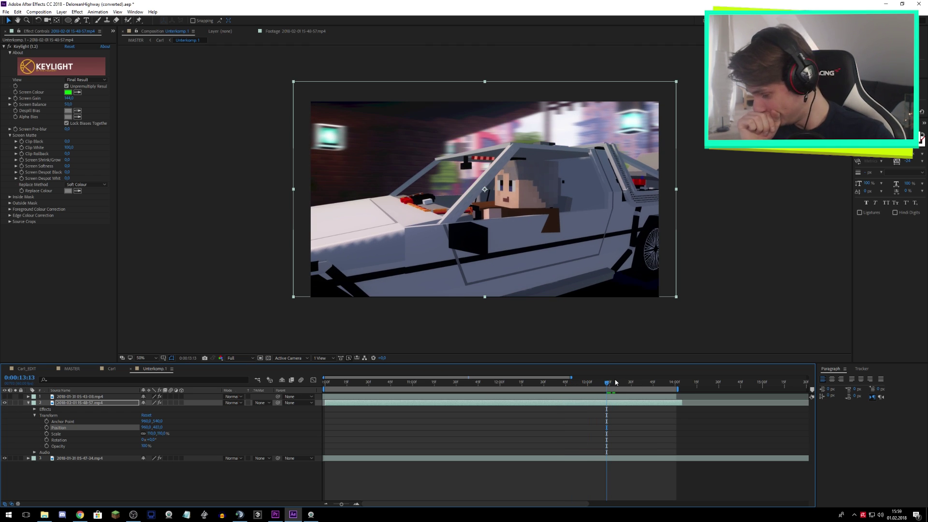
{"action": "left_click_drag", "start_coordinate": [607, 385], "coordinate": [551, 385]}
{"action": "key", "text": "space"}
{"action": "key", "text": "space"}
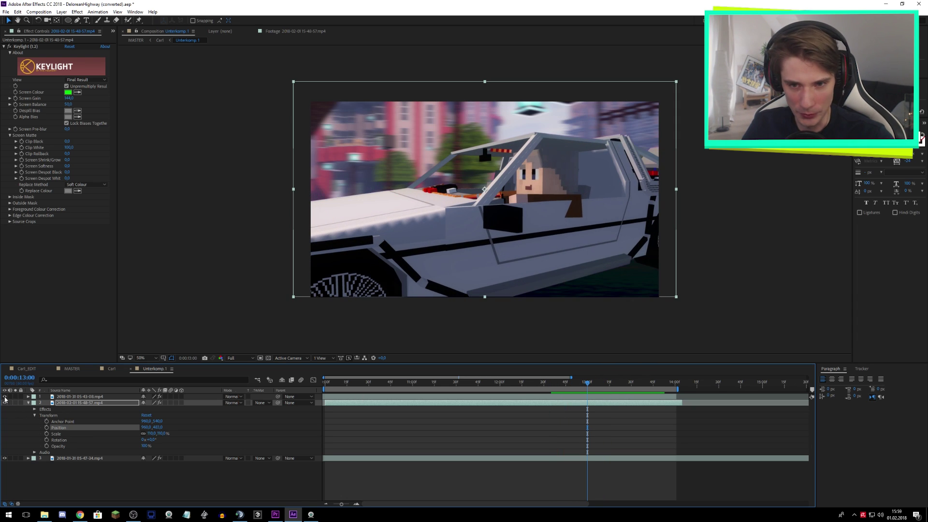
{"action": "left_click", "coordinate": [5, 397]}
{"action": "left_click", "coordinate": [5, 397]}
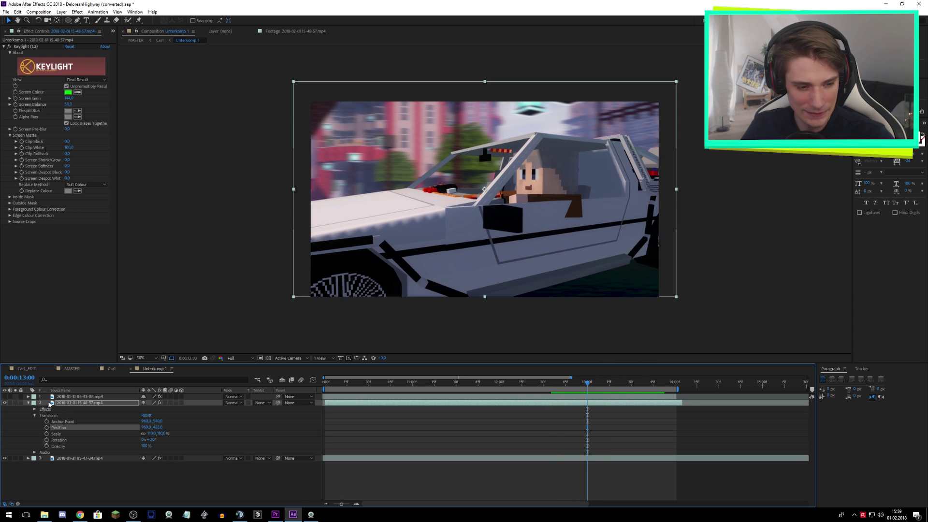
Compare the DeLorean layer with the Keylight effect switched off and on at 0:00:13:00.
{"action": "left_click", "coordinate": [10, 47]}
{"action": "left_click", "coordinate": [9, 47]}
{"action": "left_click", "coordinate": [9, 47]}
{"action": "left_click", "coordinate": [9, 47]}
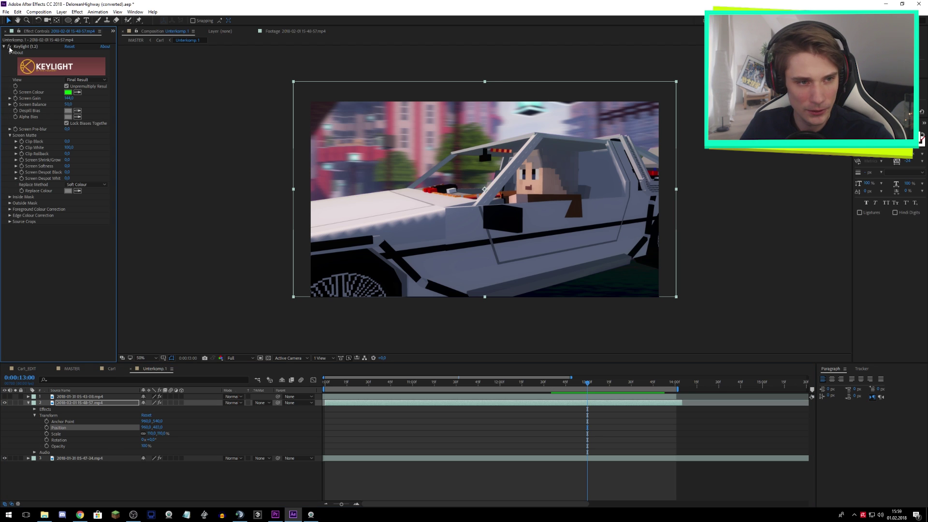
{"action": "left_click", "coordinate": [9, 46]}
{"action": "left_click", "coordinate": [9, 46]}
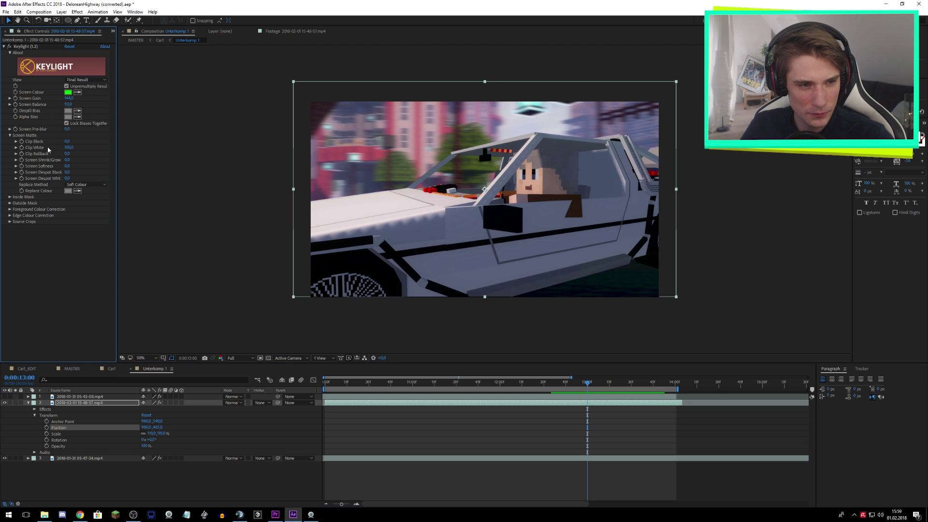
Try lowering Keylight's Clip White and adjusting its Screen Balance, undoing each change.
{"action": "left_click_drag", "start_coordinate": [68, 147], "coordinate": [45, 148]}
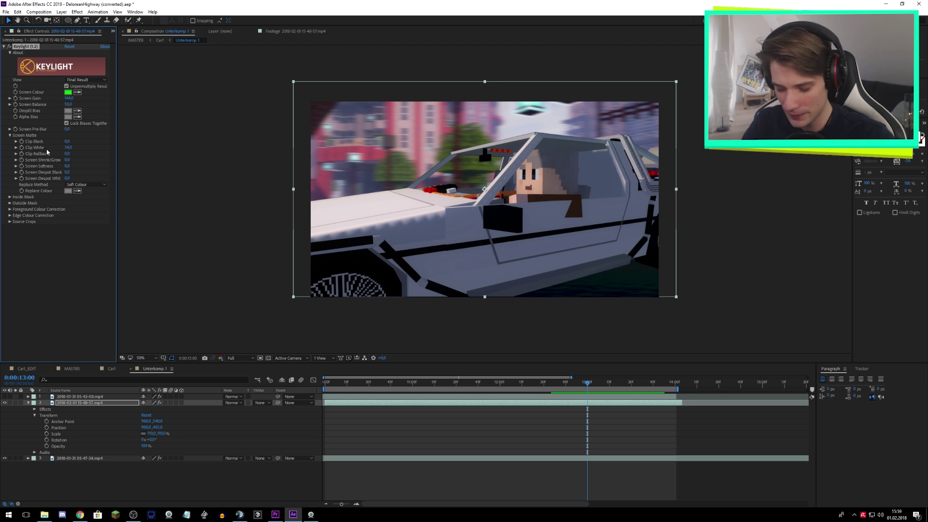
{"action": "key", "text": "ctrl+z"}
{"action": "mouse_move", "coordinate": [72, 105]}
{"action": "left_mouse_down"}
{"action": "mouse_move", "coordinate": [94, 107]}
{"action": "mouse_move", "coordinate": [61, 102]}
{"action": "left_mouse_up"}
{"action": "key", "text": "ctrl+z"}
Inspect the keyed car's windshield edges up close and switch Keylight's View to Screen Matte.
{"action": "left_click", "coordinate": [453, 195]}
{"action": "scroll", "coordinate": [473, 197], "scroll_direction": "up", "scroll_amount": 2}
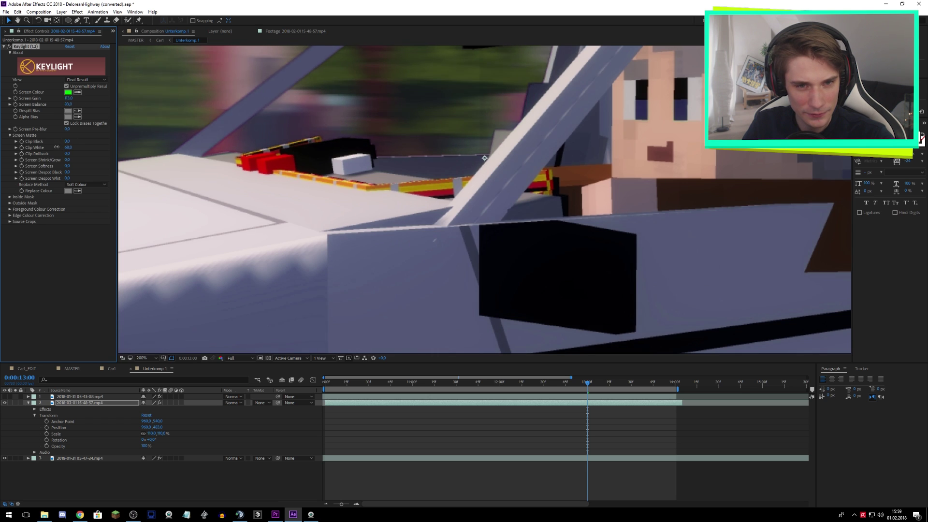
{"action": "left_click", "coordinate": [85, 80]}
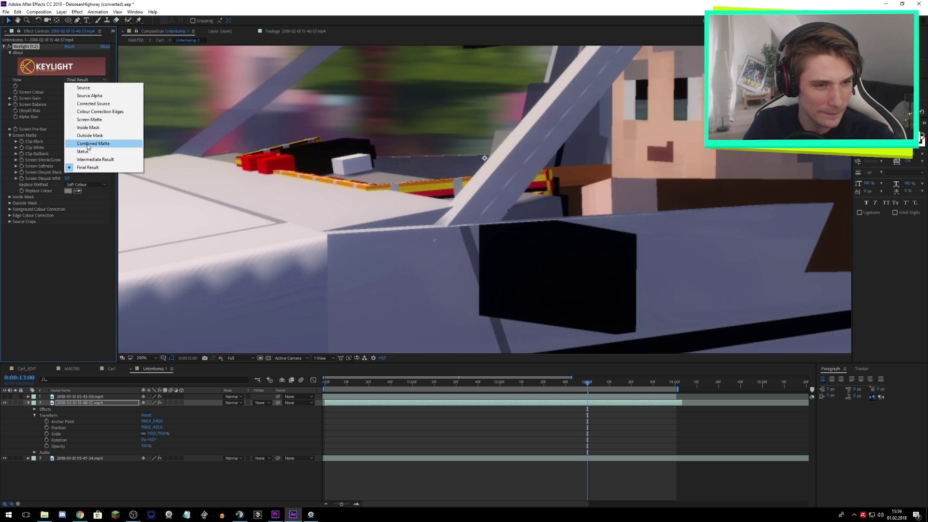
{"action": "left_click", "coordinate": [89, 120]}
{"action": "scroll", "coordinate": [361, 144], "scroll_direction": "down", "scroll_amount": 2}
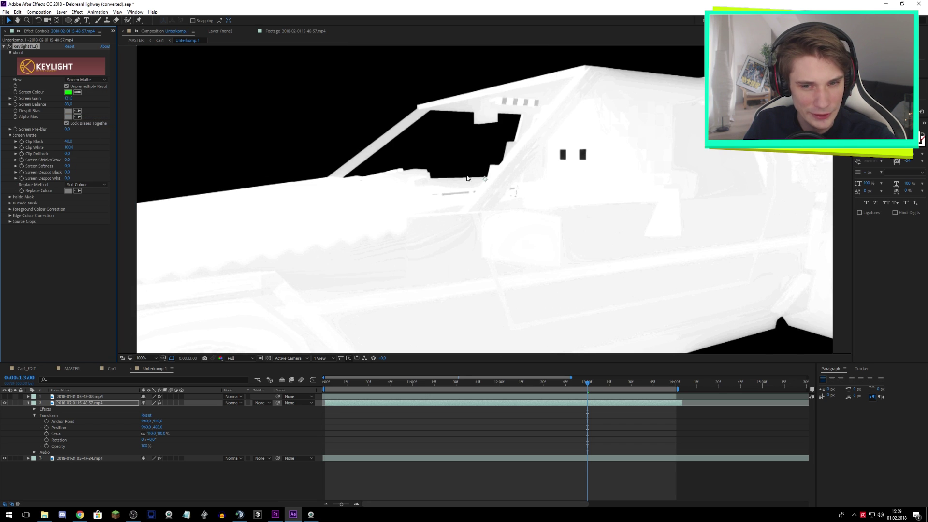
Adjust Keylight's Screen Gain, lower Clip White to 57 against the screen matte, and return the View to Final Result.
{"action": "scroll", "coordinate": [494, 226], "scroll_direction": "up", "scroll_amount": 1}
{"action": "left_click_drag", "start_coordinate": [485, 220], "coordinate": [489, 218]}
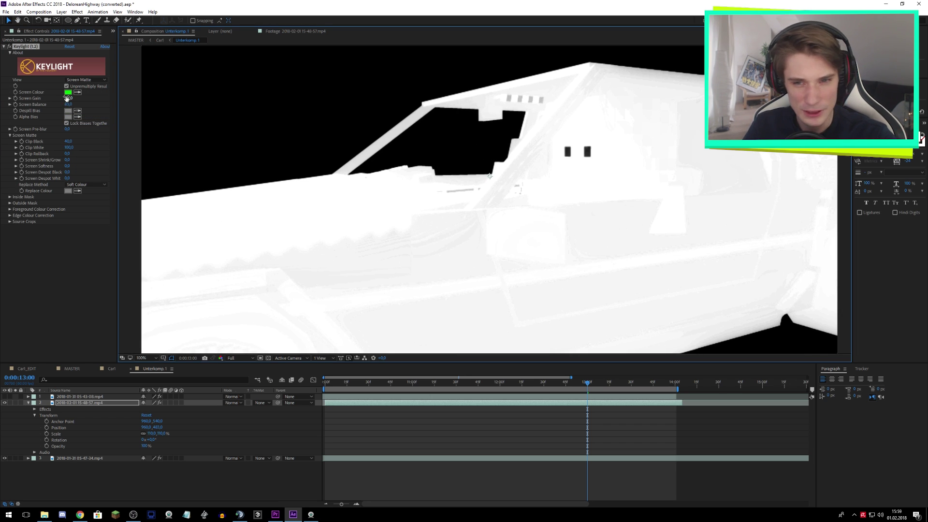
{"action": "left_click_drag", "start_coordinate": [67, 98], "coordinate": [62, 98]}
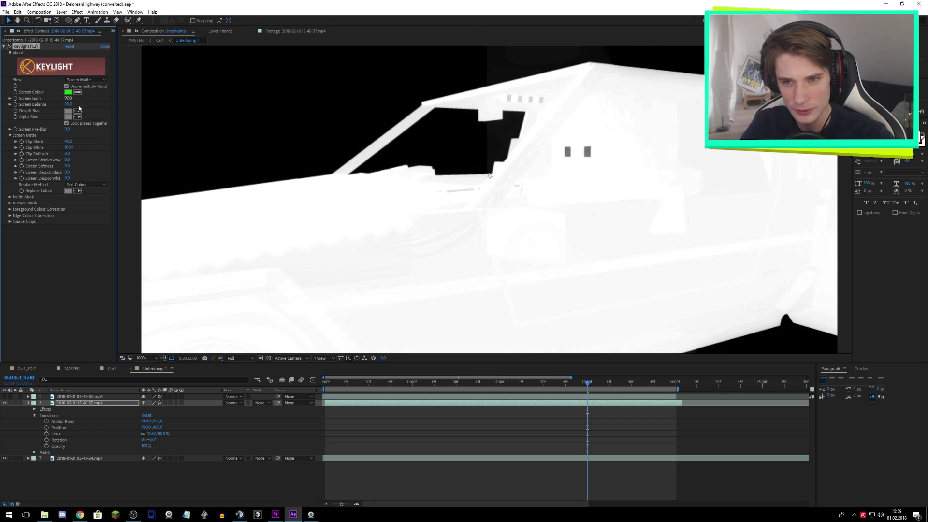
{"action": "key", "text": "comma"}
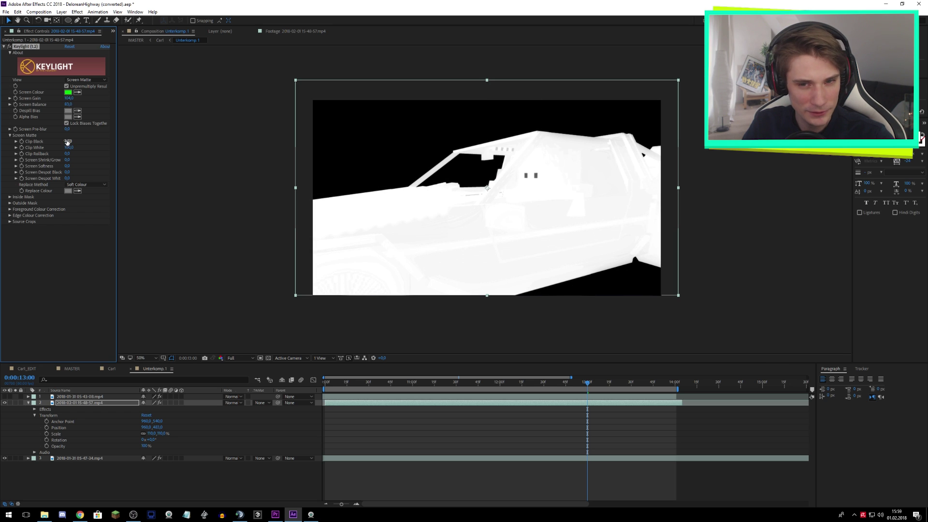
{"action": "left_click_drag", "start_coordinate": [67, 141], "coordinate": [59, 148]}
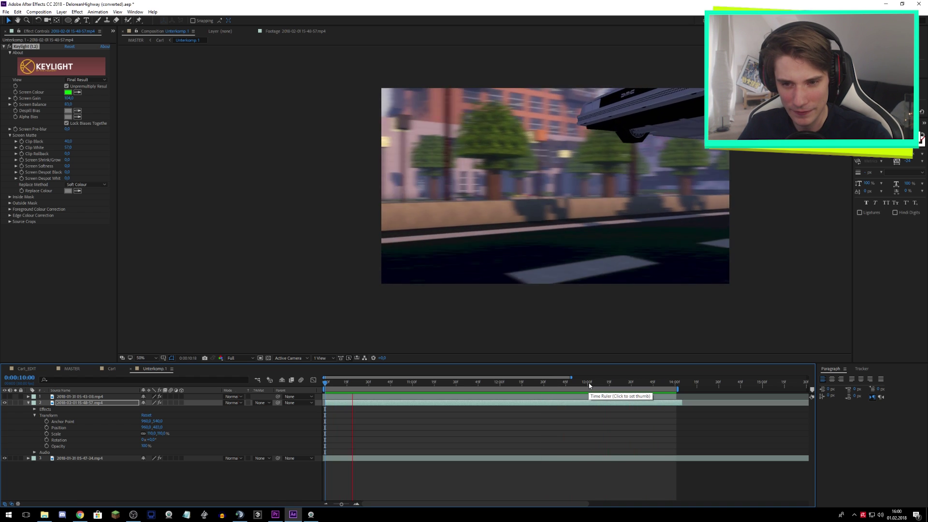
Duplicate the keyed DeLorean layer at 0:00:13:33.
{"action": "left_click_drag", "start_coordinate": [408, 382], "coordinate": [637, 393]}
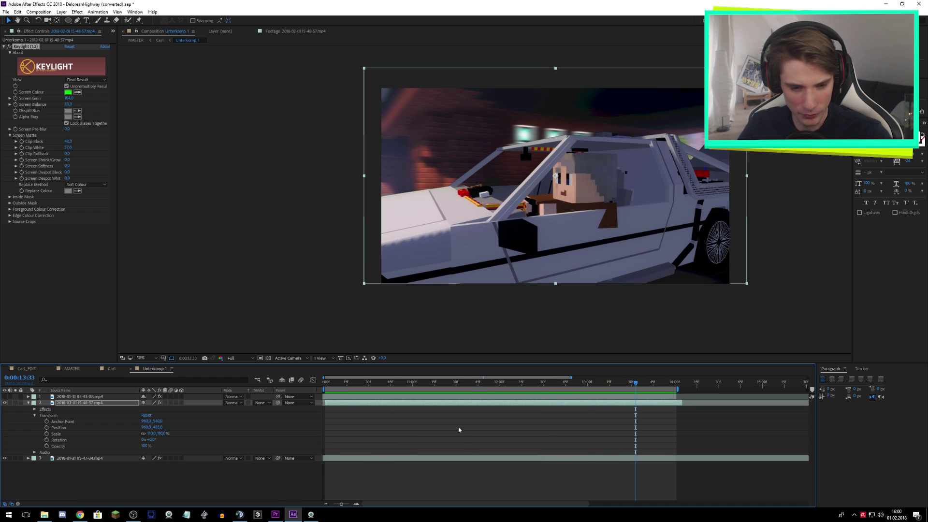
{"action": "left_click", "coordinate": [74, 404]}
{"action": "key", "text": "ctrl+d"}
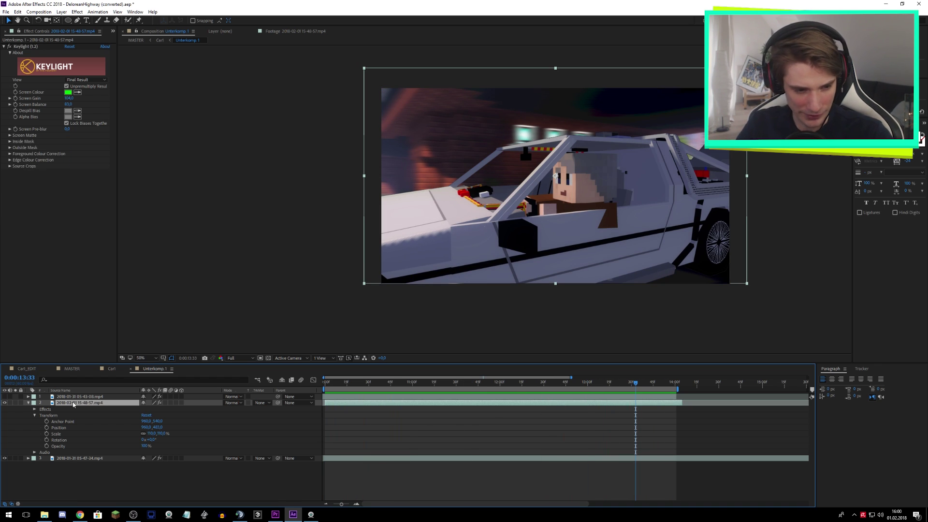
Draw a closed five-point Pen mask around the driver's face on the duplicated DeLorean layer at 0:00:13:33.
{"action": "scroll", "coordinate": [651, 171], "scroll_direction": "up", "scroll_amount": 2}
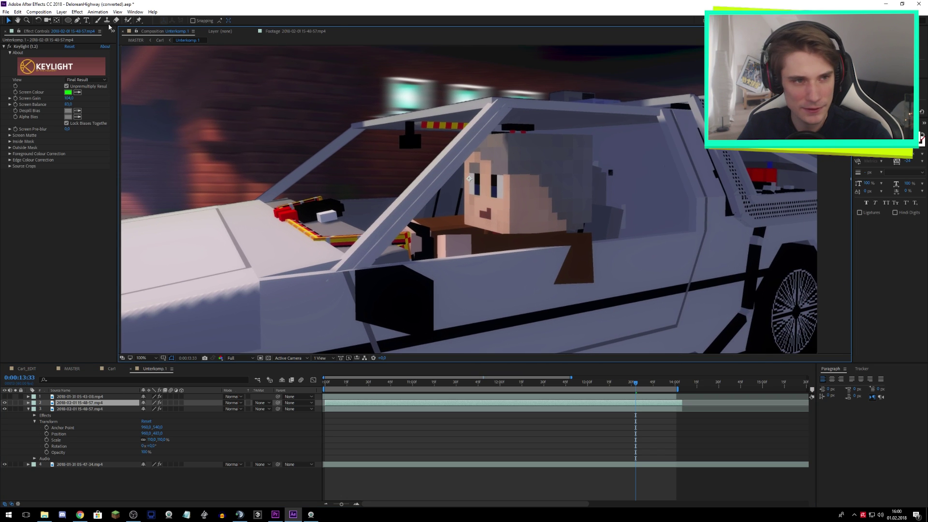
{"action": "left_click", "coordinate": [77, 20]}
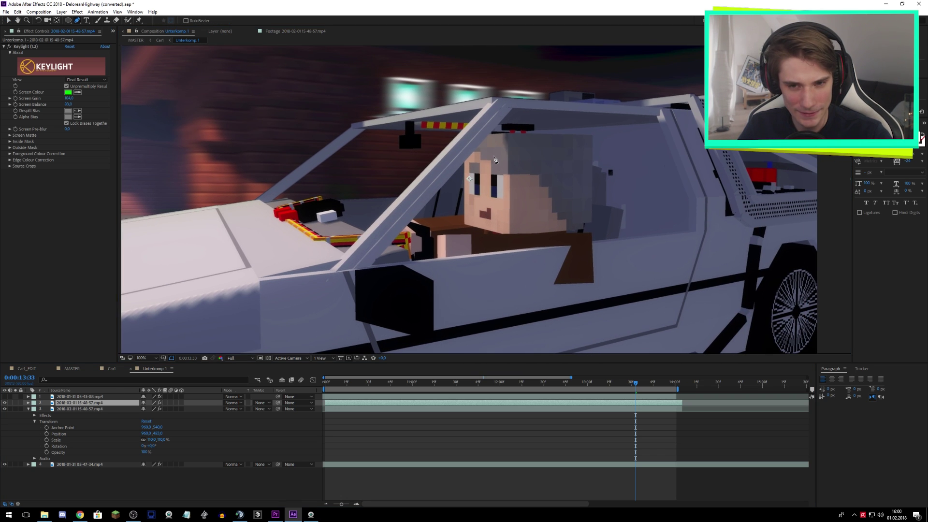
{"action": "left_click", "coordinate": [495, 156]}
{"action": "left_click", "coordinate": [446, 173]}
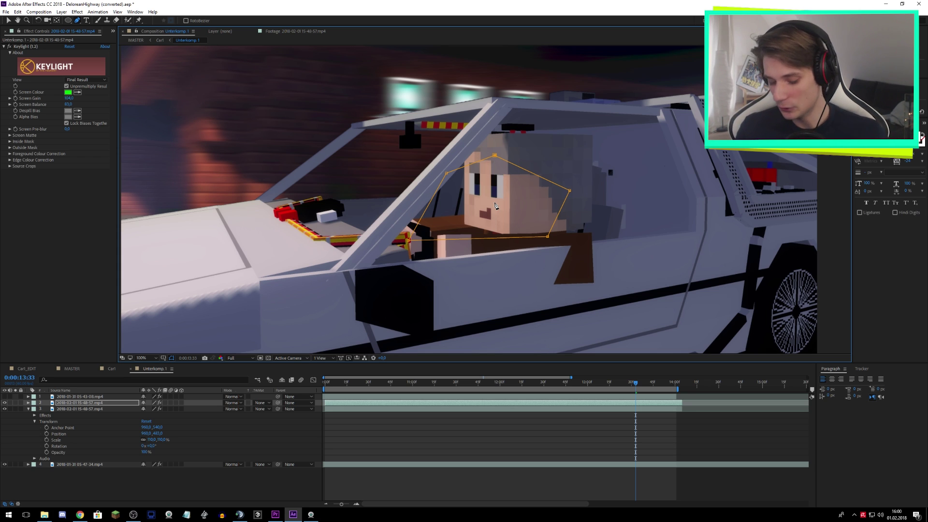
{"action": "scroll", "coordinate": [502, 164], "scroll_direction": "down", "scroll_amount": 2}
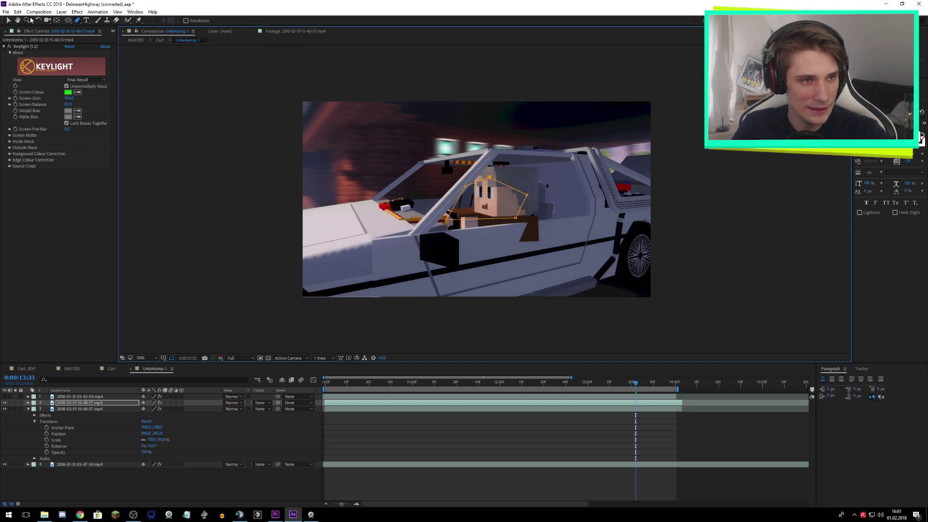
{"action": "key", "text": "v"}
Remove Keylight from the masked duplicate and start keyframing its Mask Path at 0:00:13:23.
{"action": "left_click_drag", "start_coordinate": [638, 384], "coordinate": [602, 388]}
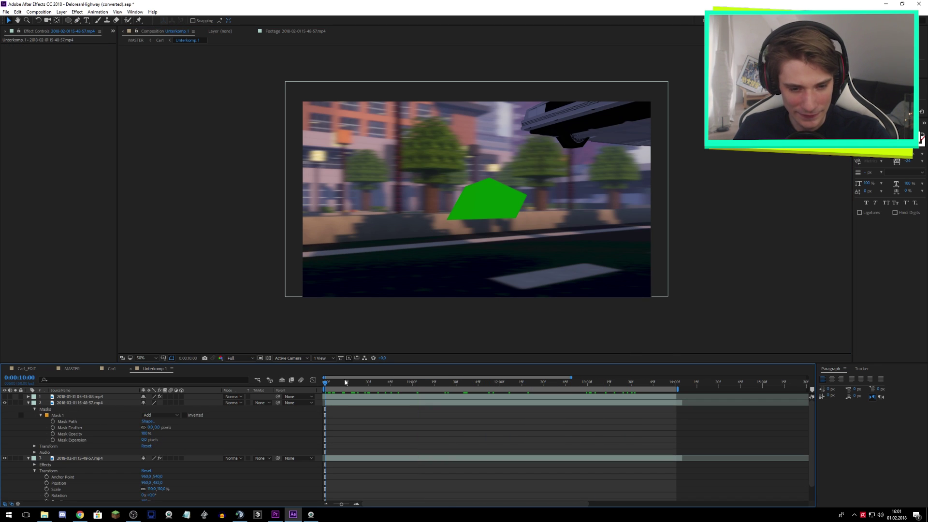
{"action": "left_click_drag", "start_coordinate": [346, 383], "coordinate": [621, 392]}
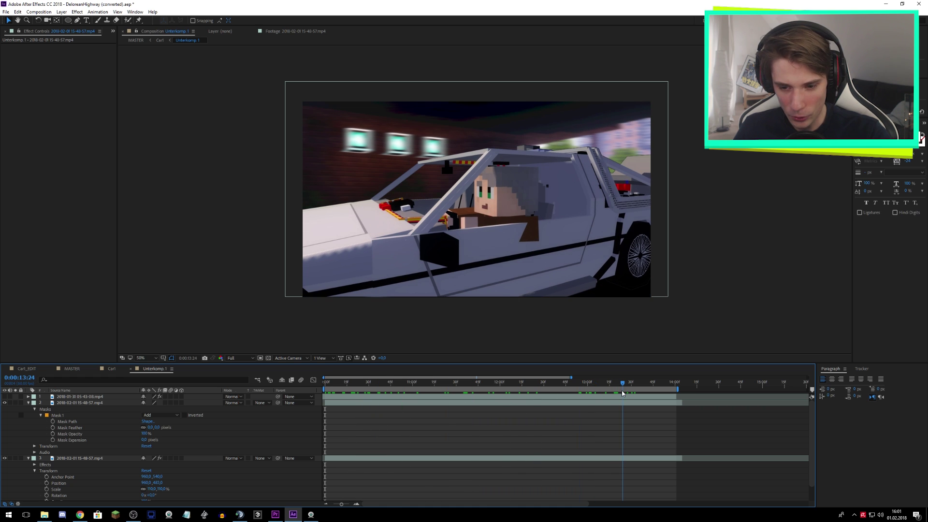
{"action": "left_click", "coordinate": [58, 408]}
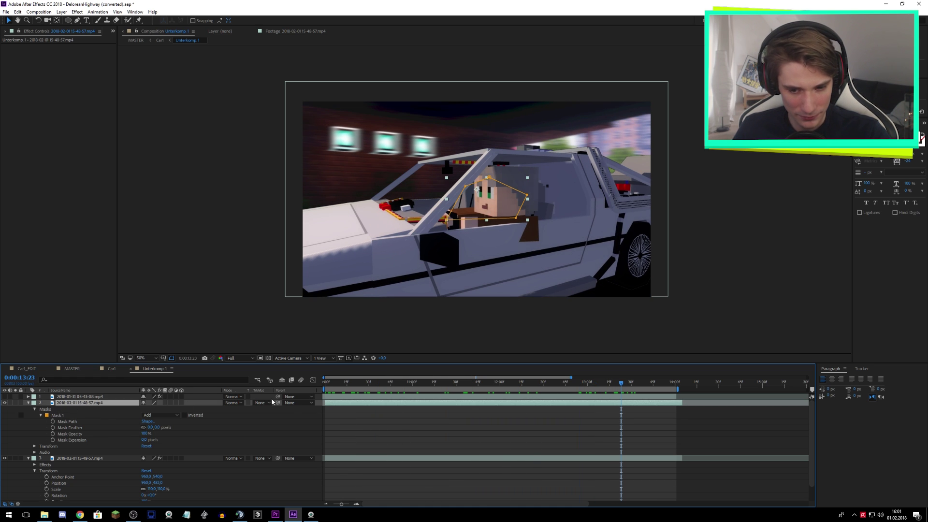
{"action": "left_click", "coordinate": [53, 422]}
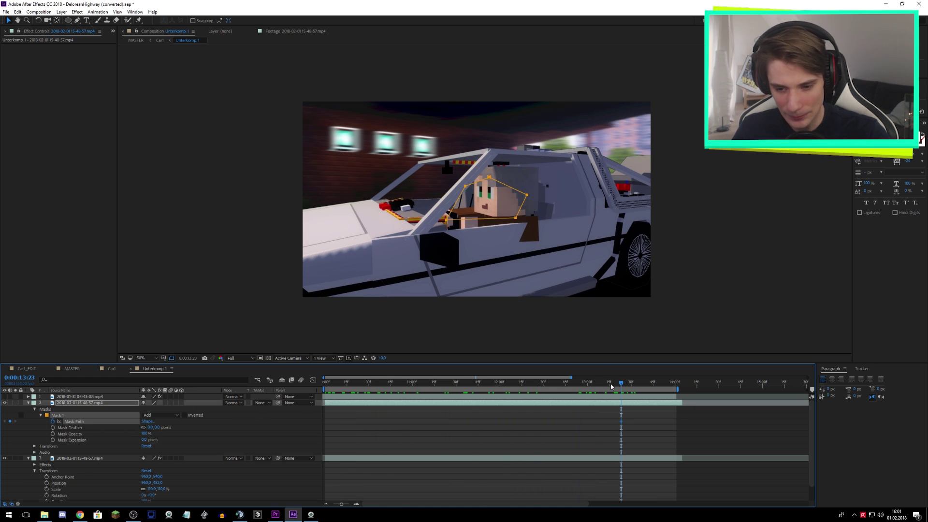
Move the whole mask back onto the driver's face at 0:00:12:46 and at 0:00:12:24.
{"action": "left_click_drag", "start_coordinate": [612, 386], "coordinate": [567, 385]}
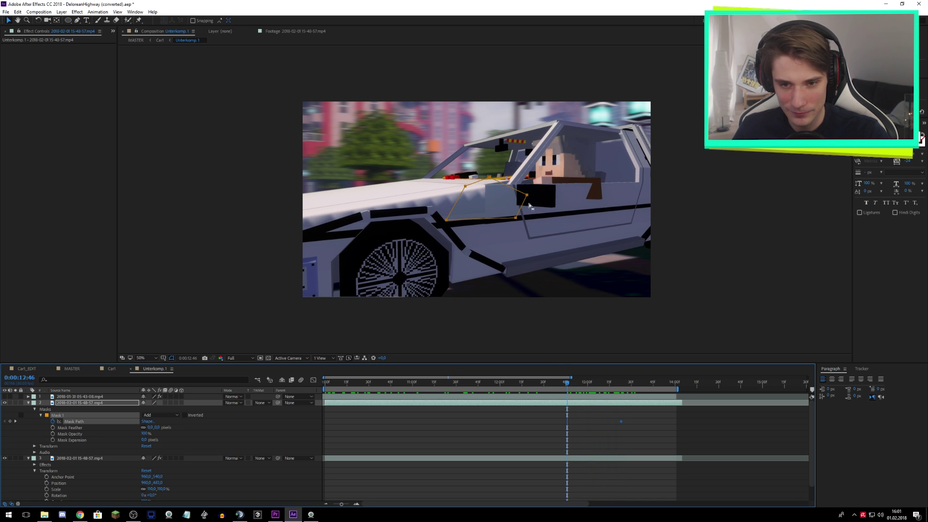
{"action": "double_click", "coordinate": [530, 207]}
{"action": "left_click_drag", "start_coordinate": [529, 207], "coordinate": [593, 166]}
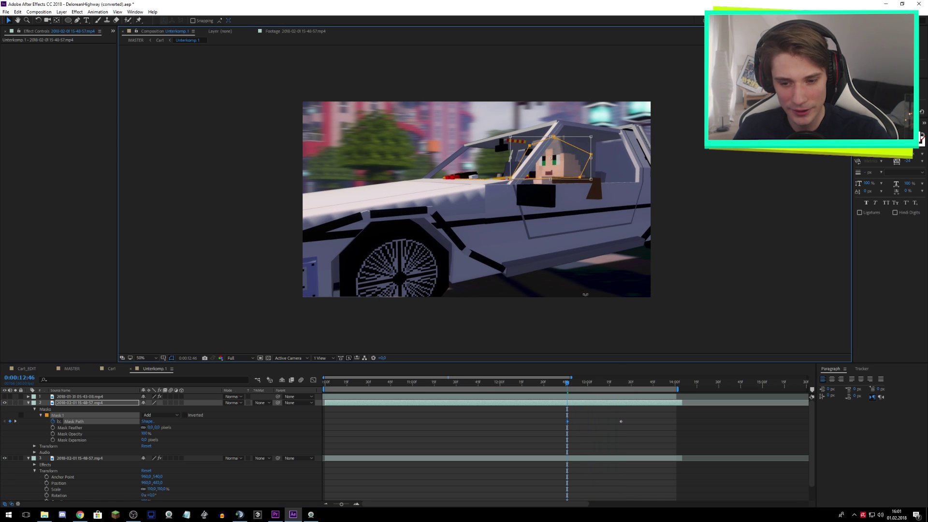
{"action": "left_click_drag", "start_coordinate": [569, 387], "coordinate": [535, 386]}
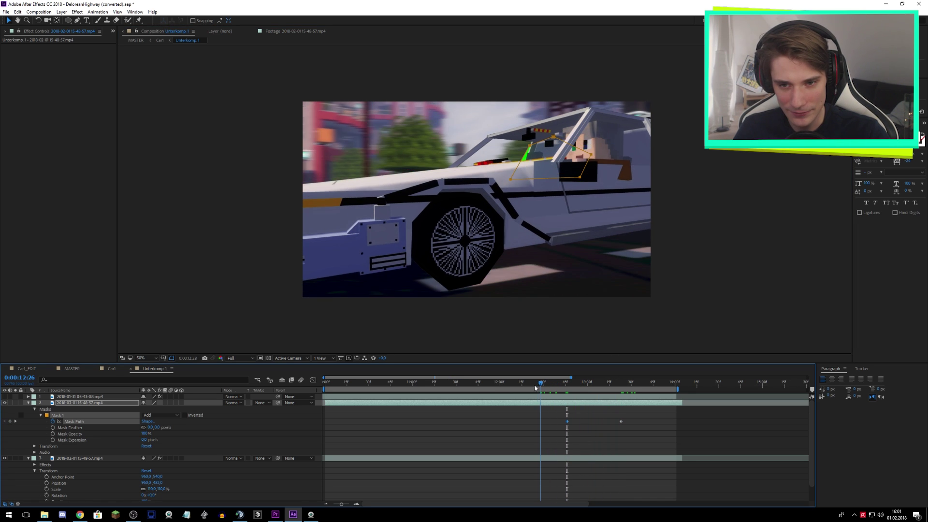
{"action": "double_click", "coordinate": [587, 167]}
{"action": "left_click_drag", "start_coordinate": [588, 167], "coordinate": [627, 151]}
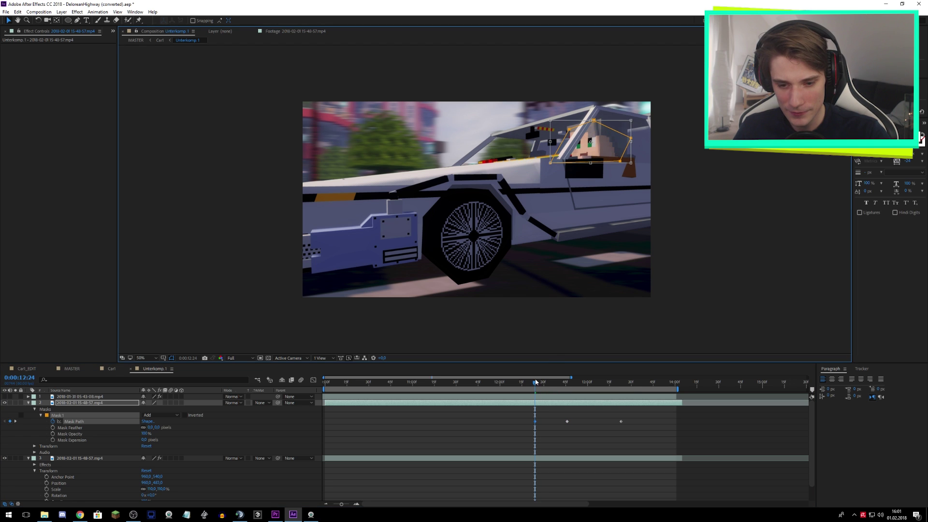
Keyframe the mask following the car's cabin up and out of the frame at 0:00:12:01, 0:00:11:43 and 0:00:11:11.
{"action": "left_click_drag", "start_coordinate": [535, 383], "coordinate": [501, 384]}
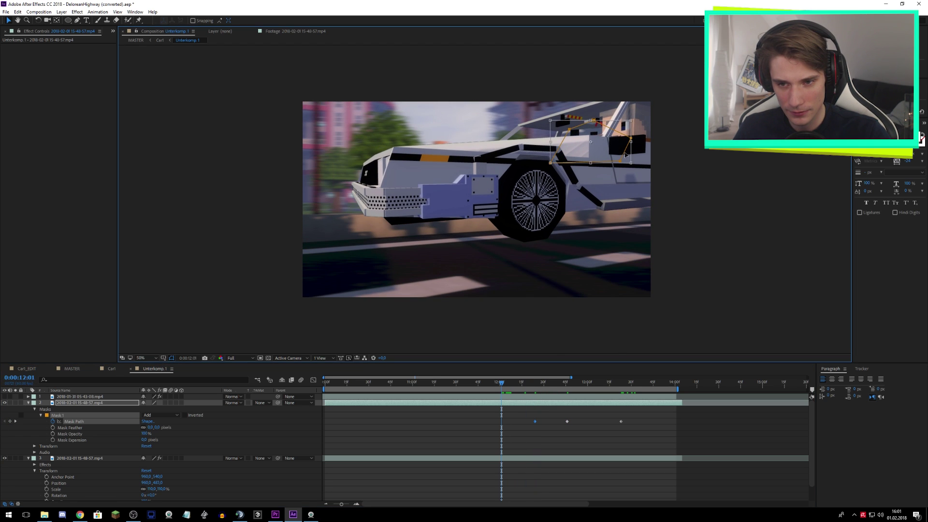
{"action": "left_click_drag", "start_coordinate": [626, 155], "coordinate": [660, 132]}
{"action": "left_click_drag", "start_coordinate": [501, 383], "coordinate": [474, 392]}
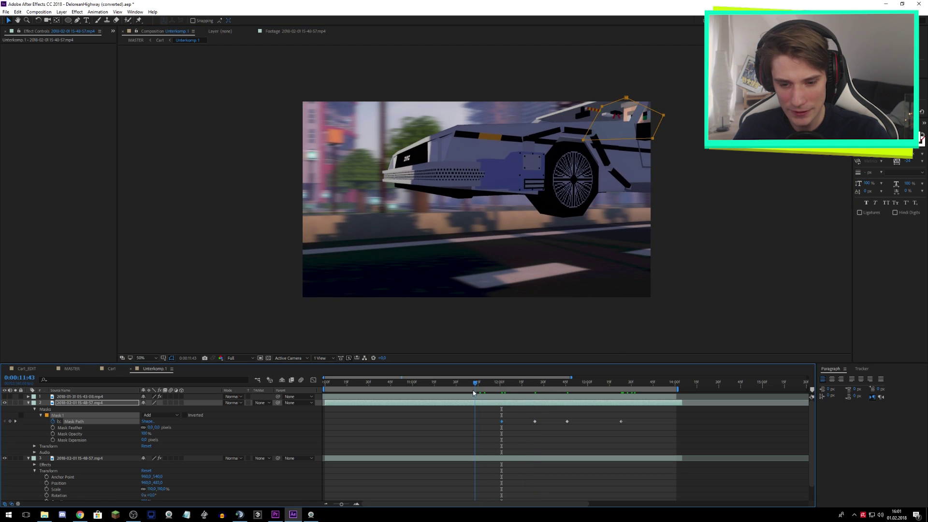
{"action": "double_click", "coordinate": [658, 131]}
{"action": "left_click_drag", "start_coordinate": [475, 387], "coordinate": [428, 385]}
{"action": "double_click", "coordinate": [674, 124]}
{"action": "left_click_drag", "start_coordinate": [674, 124], "coordinate": [683, 116]}
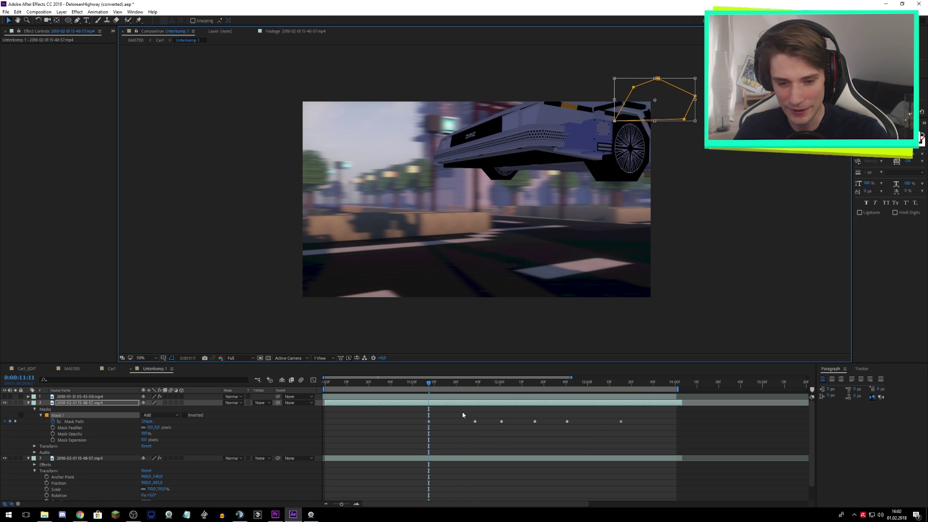
Check the mask's movement with the keyed DeLorean layer hidden and shown, and preview the shot from 0:00:10:00.
{"action": "left_click_drag", "start_coordinate": [467, 387], "coordinate": [557, 383]}
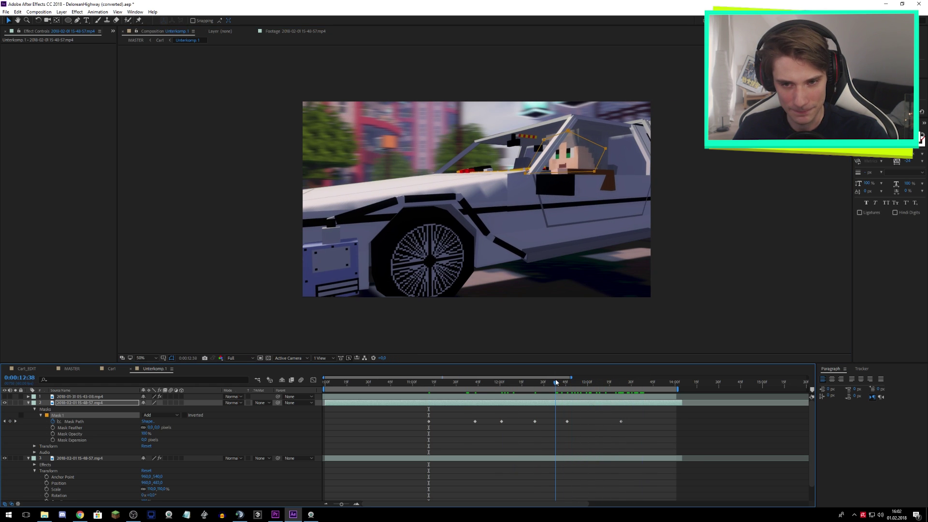
{"action": "left_click", "coordinate": [5, 458]}
{"action": "key", "text": "space"}
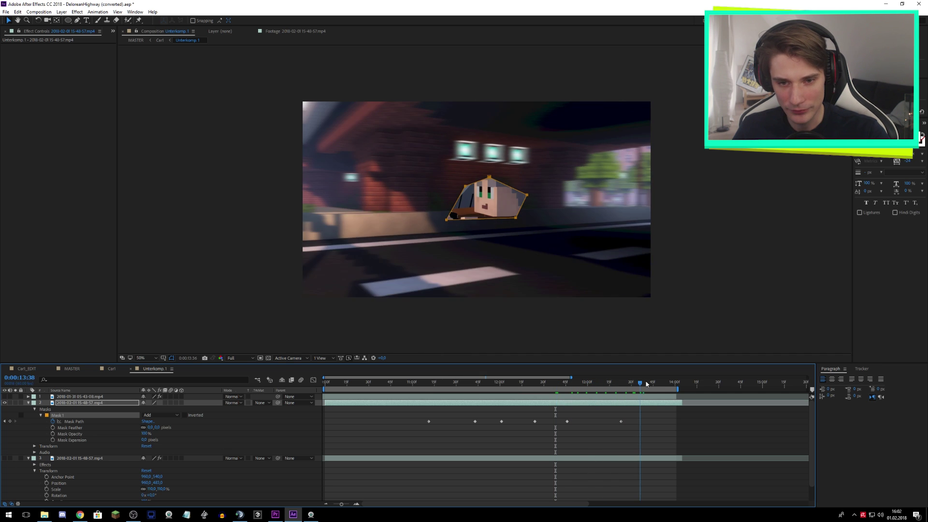
{"action": "left_click", "coordinate": [548, 383]}
{"action": "left_click", "coordinate": [541, 383]}
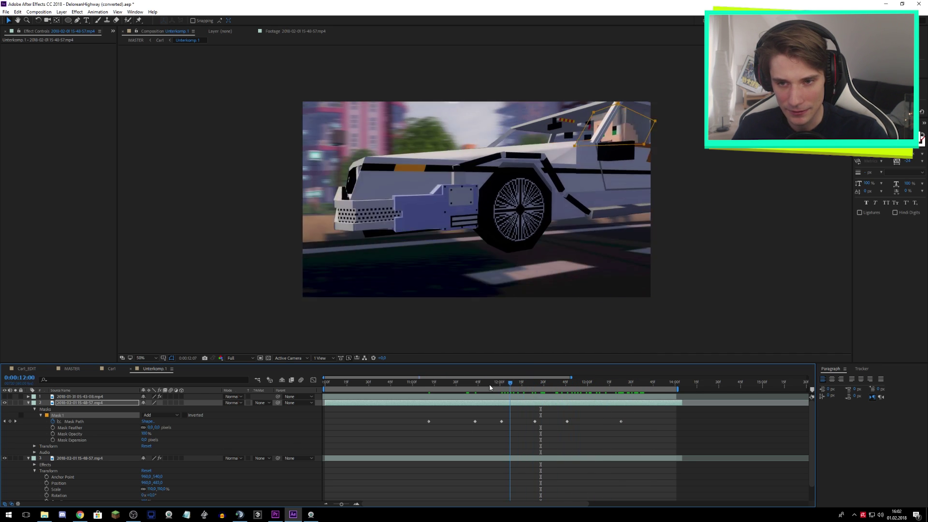
{"action": "left_click", "coordinate": [324, 390]}
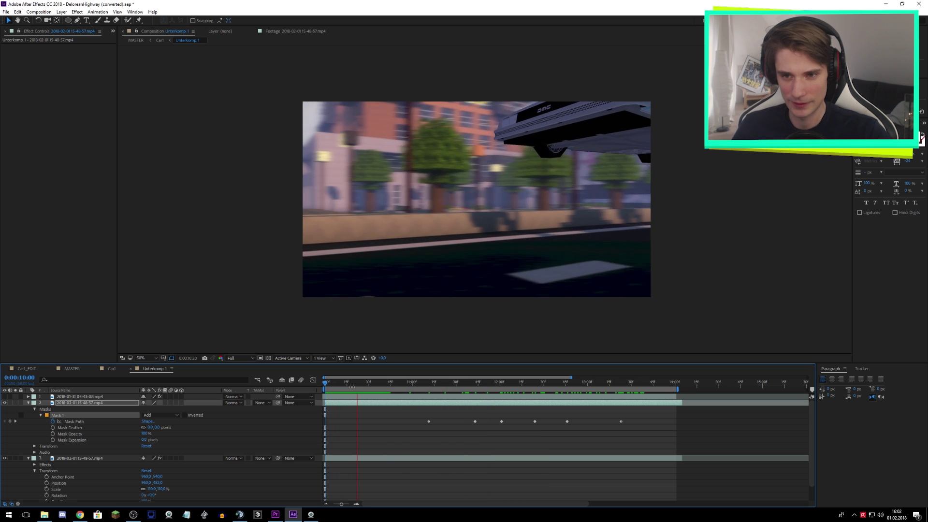
{"action": "key", "text": "space"}
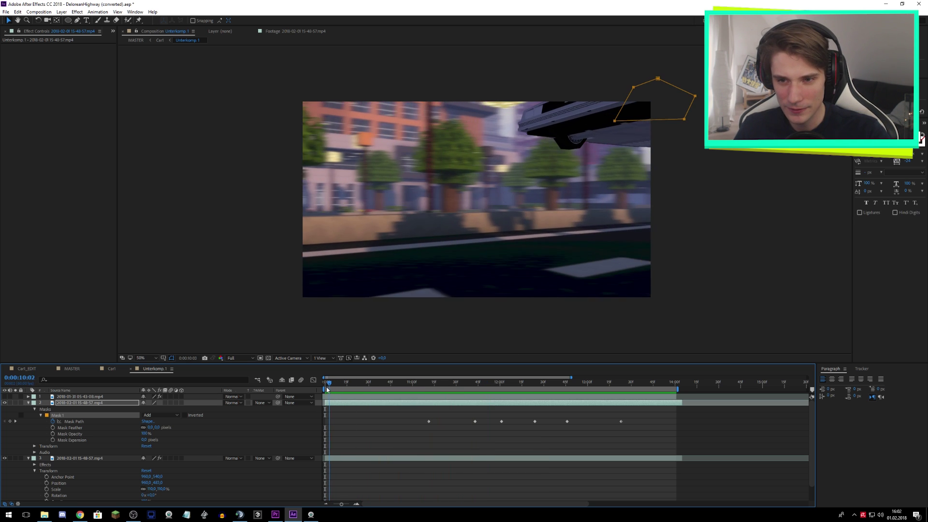
Try copying the lower DeLorean layer's Keylight effect onto the masked duplicate at 0:00:10:51.
{"action": "left_click_drag", "start_coordinate": [400, 393], "coordinate": [399, 396]}
{"action": "scroll", "coordinate": [639, 113], "scroll_direction": "up", "scroll_amount": 1}
{"action": "left_click_drag", "start_coordinate": [676, 103], "coordinate": [466, 236]}
{"action": "key", "text": "v"}
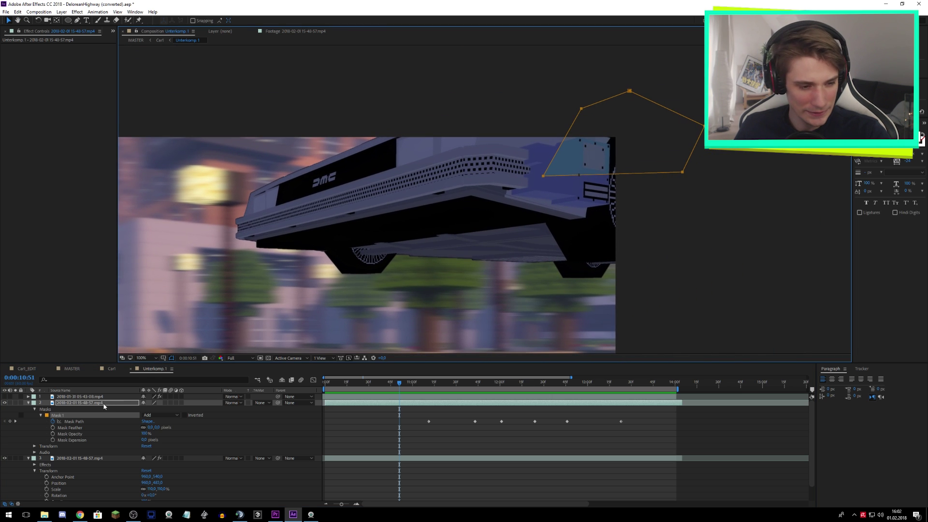
{"action": "left_click", "coordinate": [67, 458]}
{"action": "left_click", "coordinate": [19, 46]}
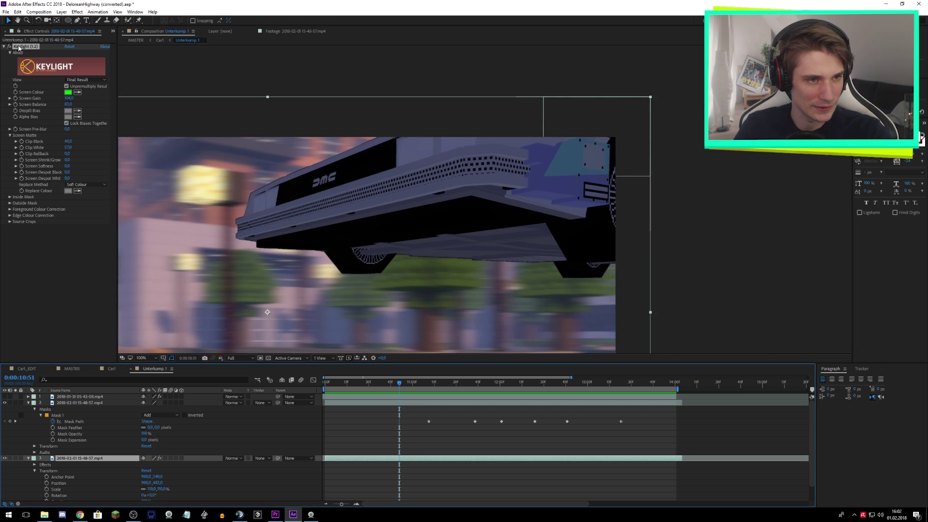
{"action": "key", "text": "ctrl+c"}
{"action": "left_click", "coordinate": [79, 402]}
{"action": "key", "text": "ctrl+v"}
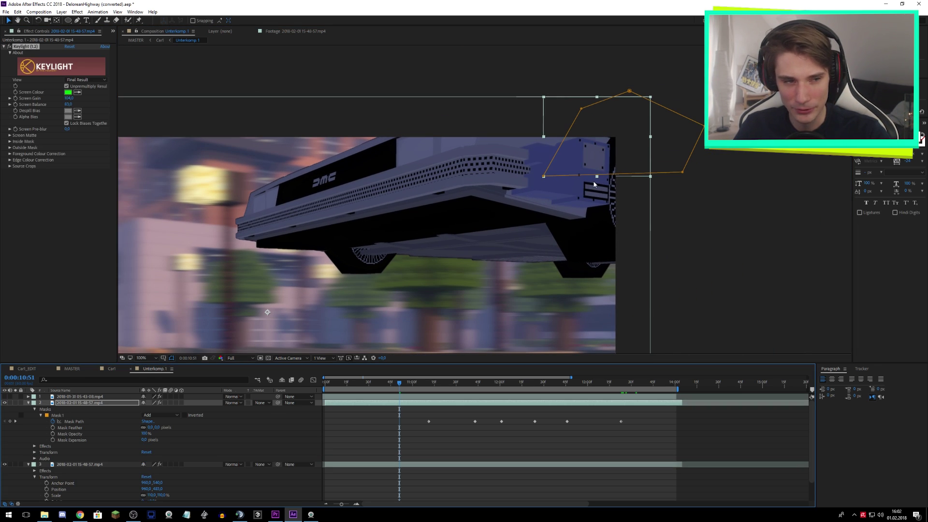
{"action": "key", "text": "Delete"}
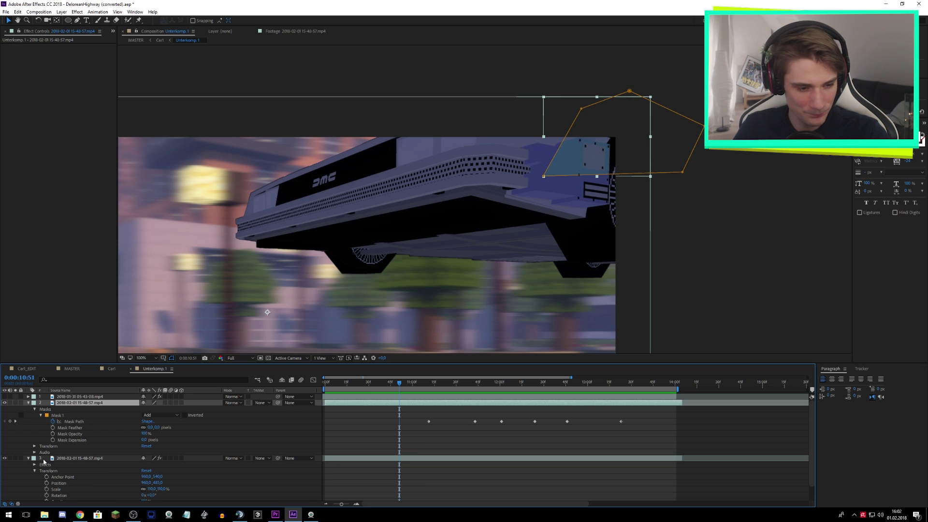
Lower Keylight's Screen Balance on the lower DeLorean layer and show the car interior character layer again.
{"action": "key", "text": "ctrl+Down"}
{"action": "left_click_drag", "start_coordinate": [68, 104], "coordinate": [64, 105]}
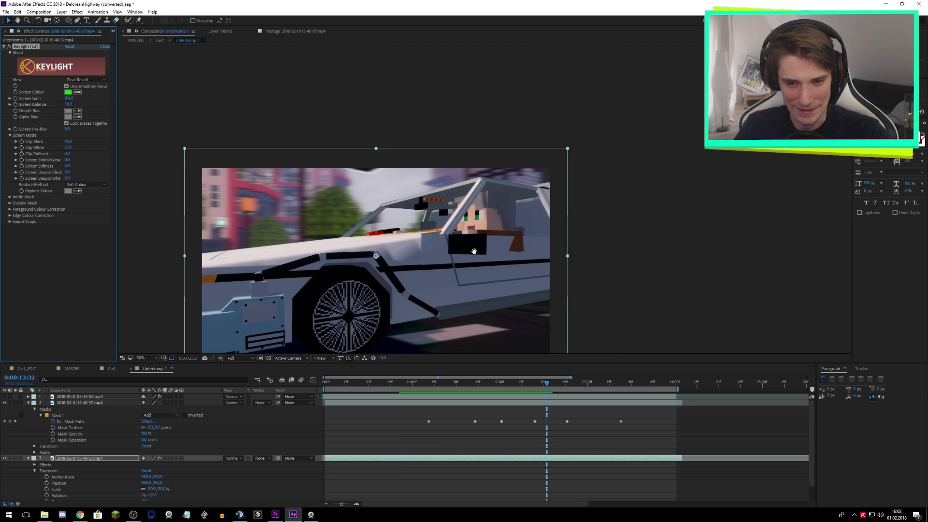
{"action": "key", "text": "space"}
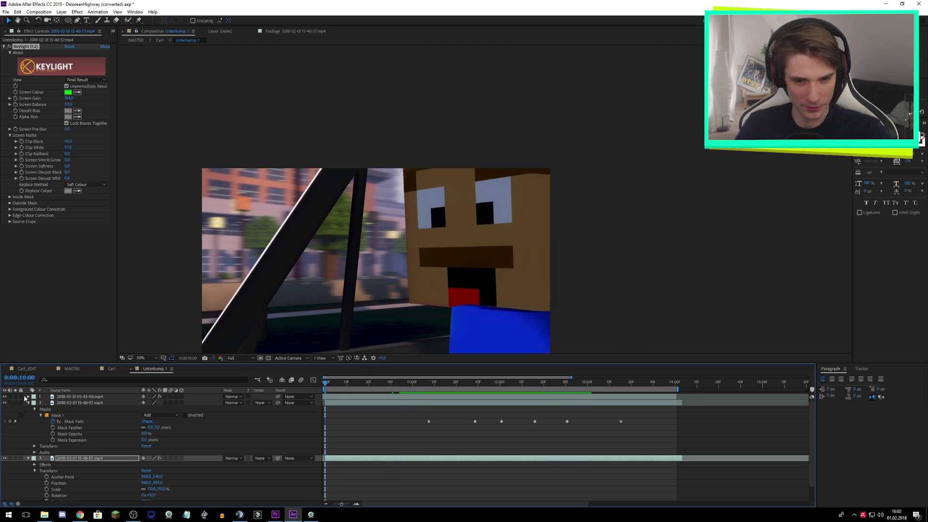
Precompose the two DeLorean layers as "DeLorean Anflug" and preview the full composite from 0:00:10:00.
{"action": "left_click_drag", "start_coordinate": [392, 253], "coordinate": [464, 194]}
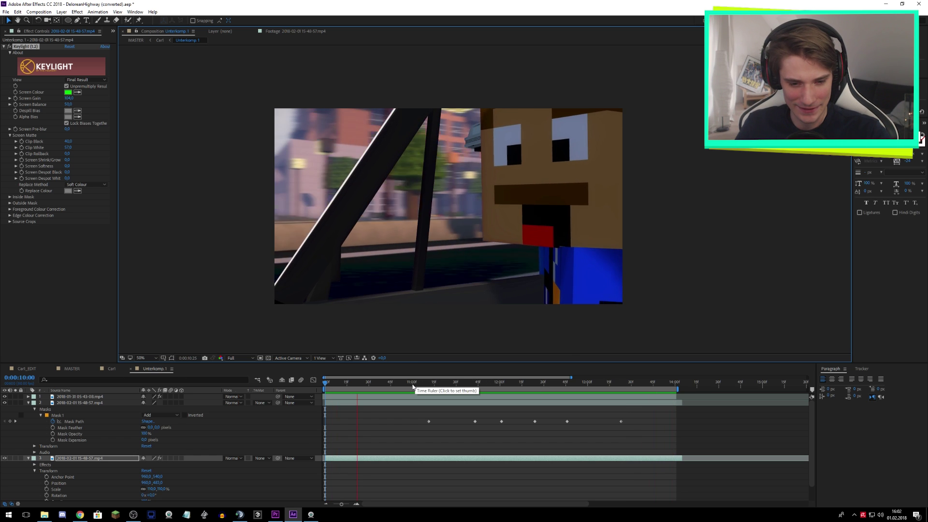
{"action": "key", "text": "space"}
{"action": "key", "text": "space"}
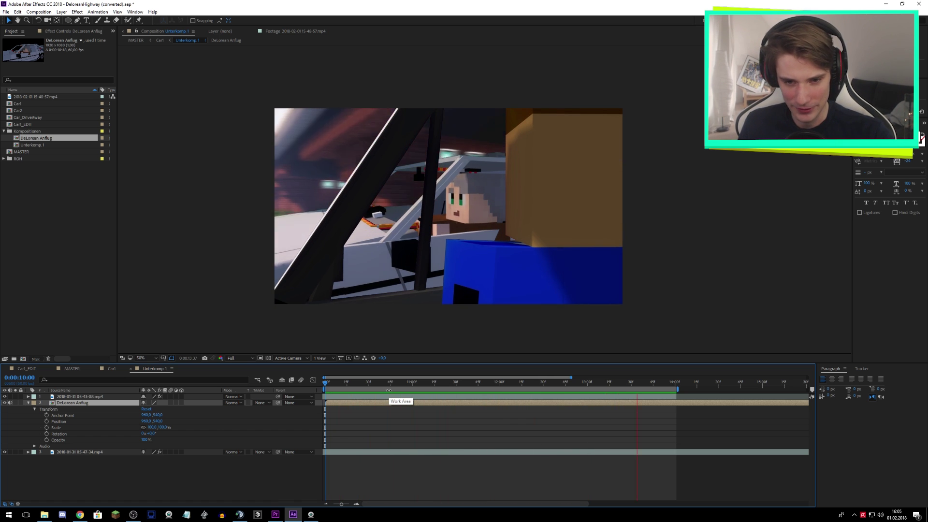
{"action": "key", "text": "space"}
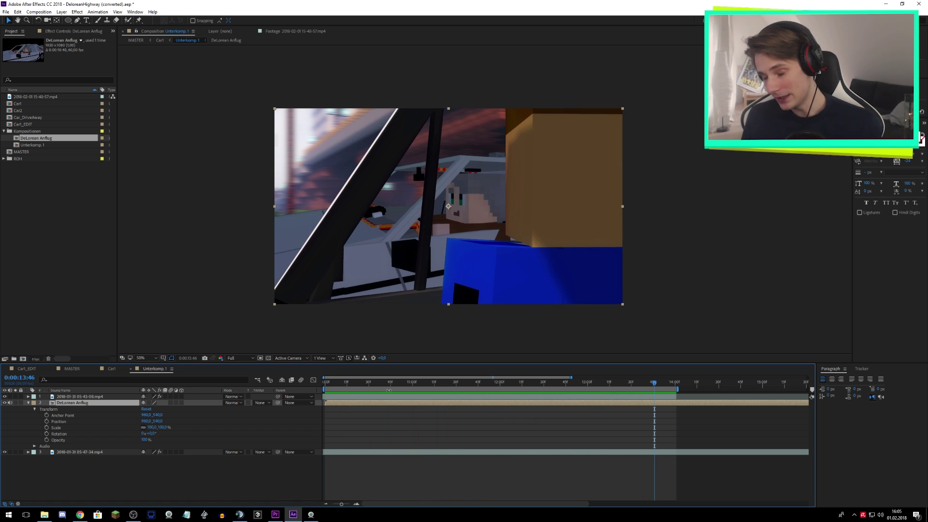